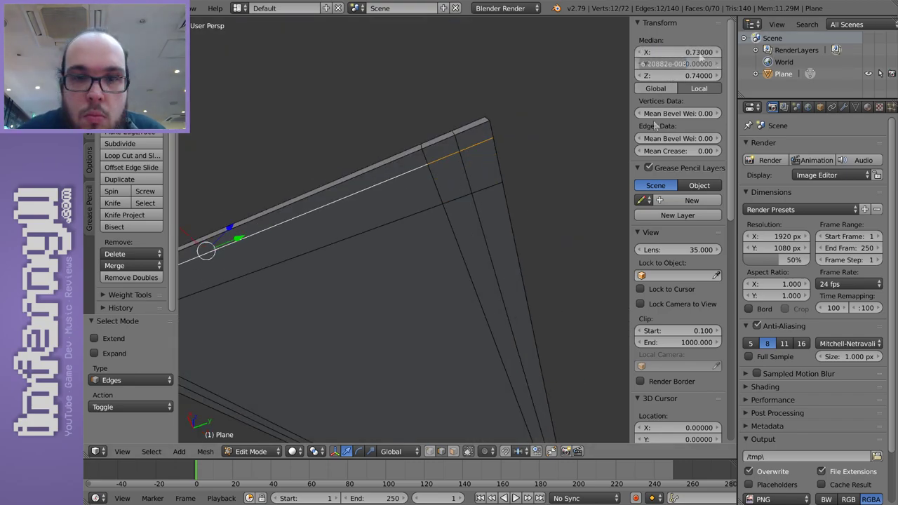
Hide the sidebar, orbit to the slab's front and pick an edge on the tabletop border
scroll(407, 232, down, 3)
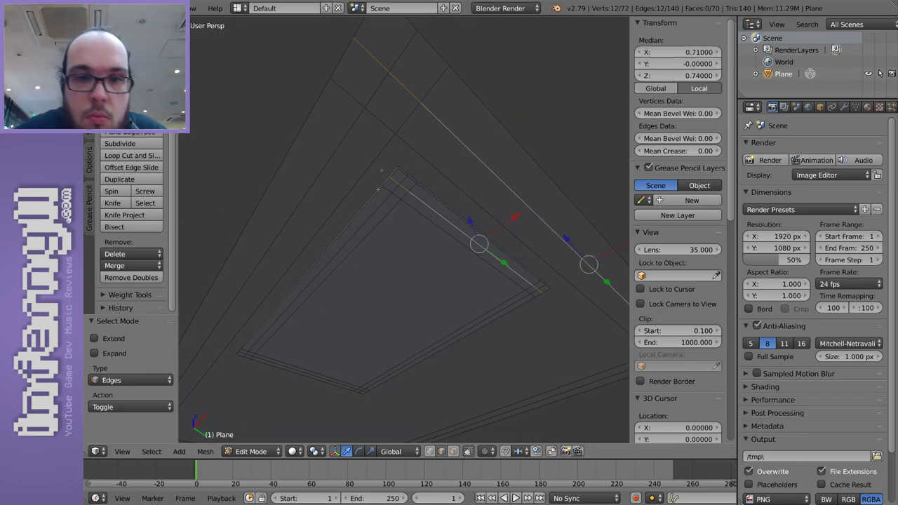
key(n)
key(ctrl+Tab)
click(411, 233)
middle_drag(412, 232, 534, 176)
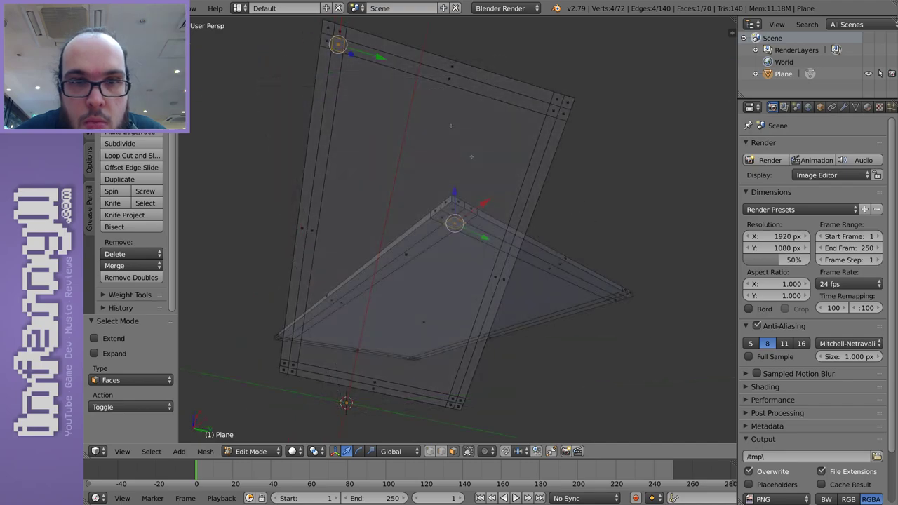
scroll(533, 176, down, 3)
scroll(561, 140, up, 6)
key(ctrl+Tab)
click(564, 127)
Switch to face select and extrude the four underside corner faces downward into legs
key(n)
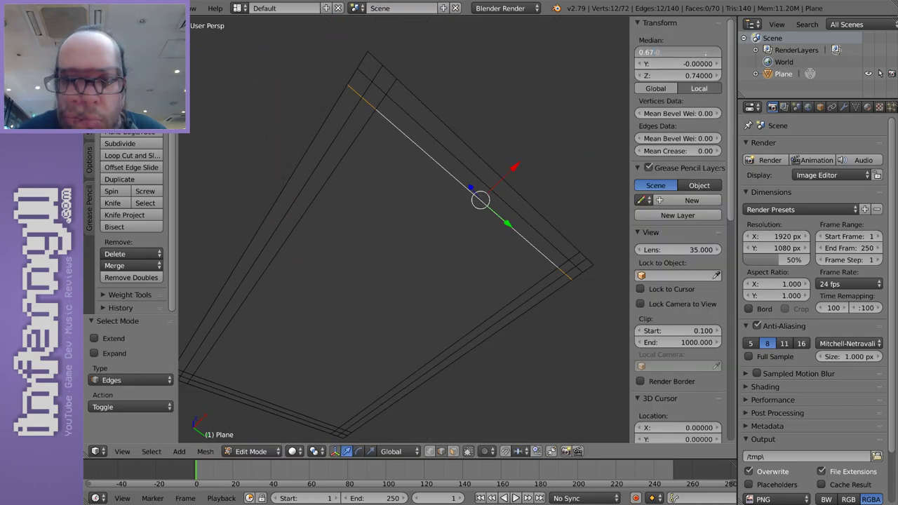
middle_drag(407, 232, 492, 189)
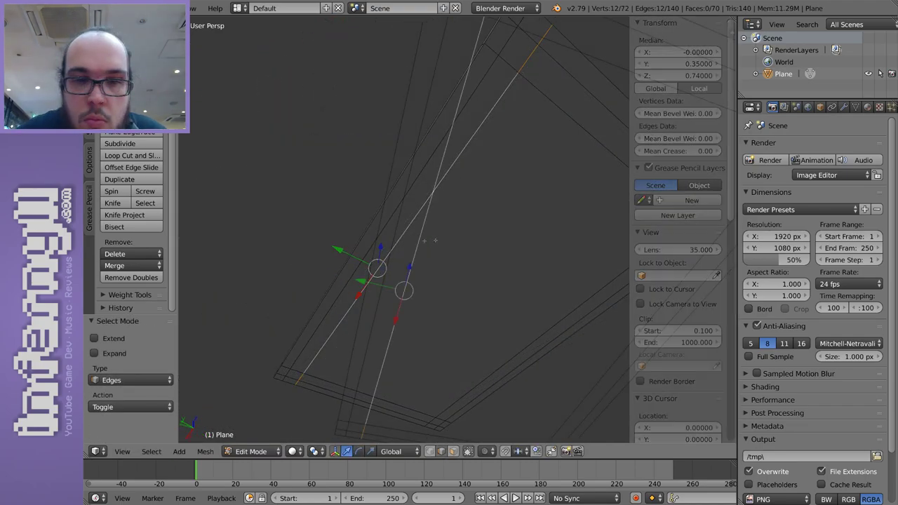
key(n)
key(ctrl+Tab)
middle_drag(449, 231, 492, 246)
key(e)
key(n)
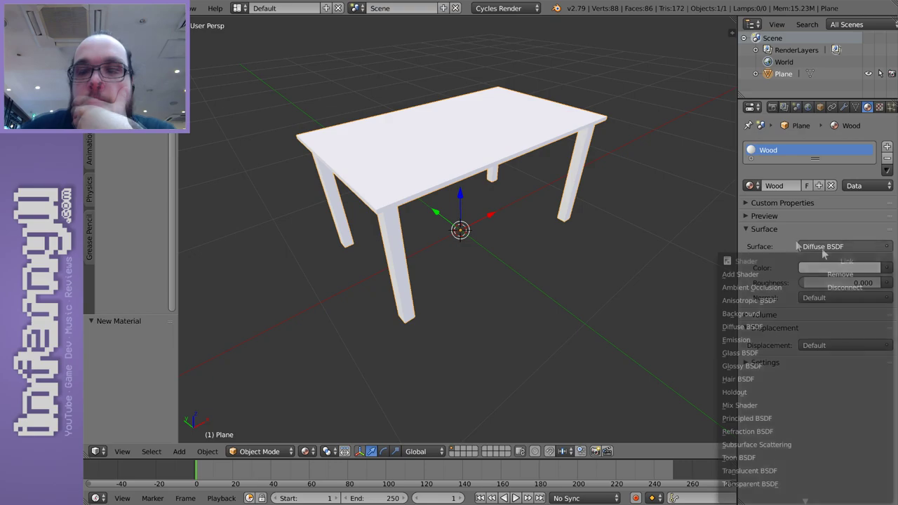
Drive the Wood material's colour with the wood image texture and display it in the image editor
click(803, 291)
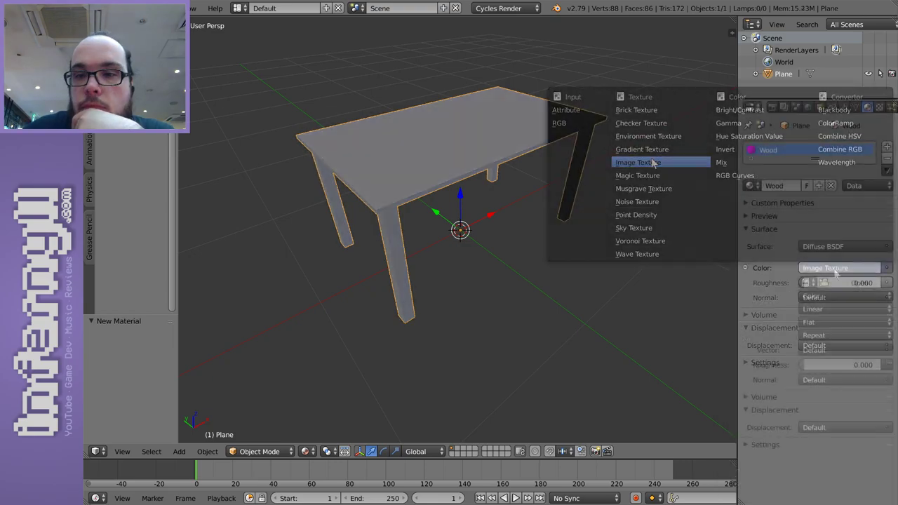
click(652, 160)
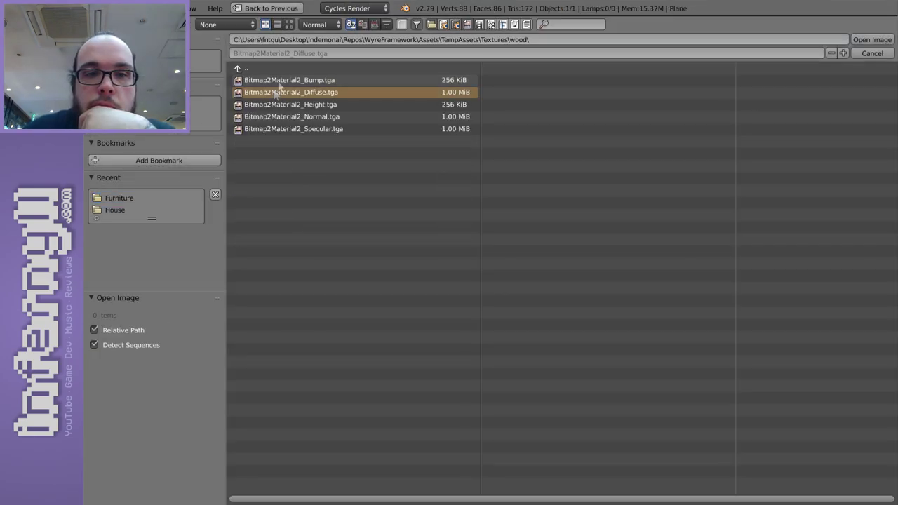
double_click(294, 90)
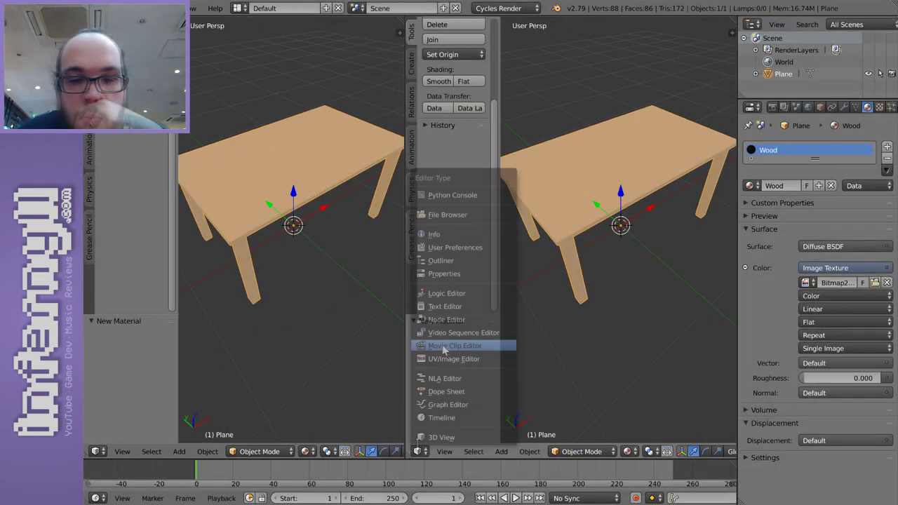
click(461, 344)
click(498, 451)
click(531, 333)
Unwrap the table's faces and scale the UV islands by 3
key(Tab)
key(u)
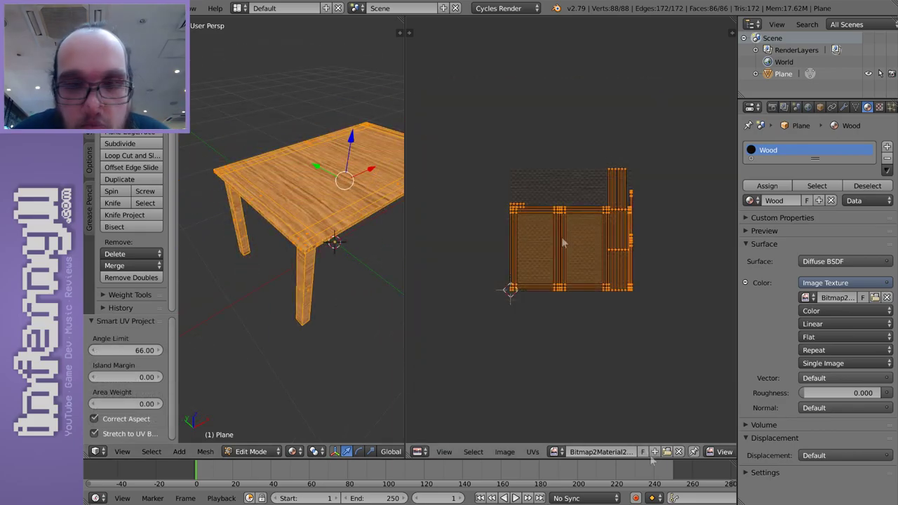
key(s)
key(3)
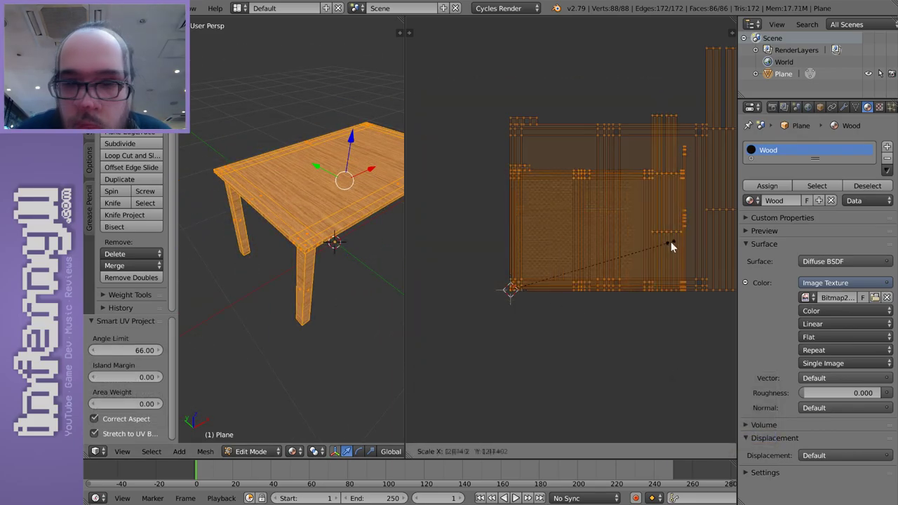
key(Return)
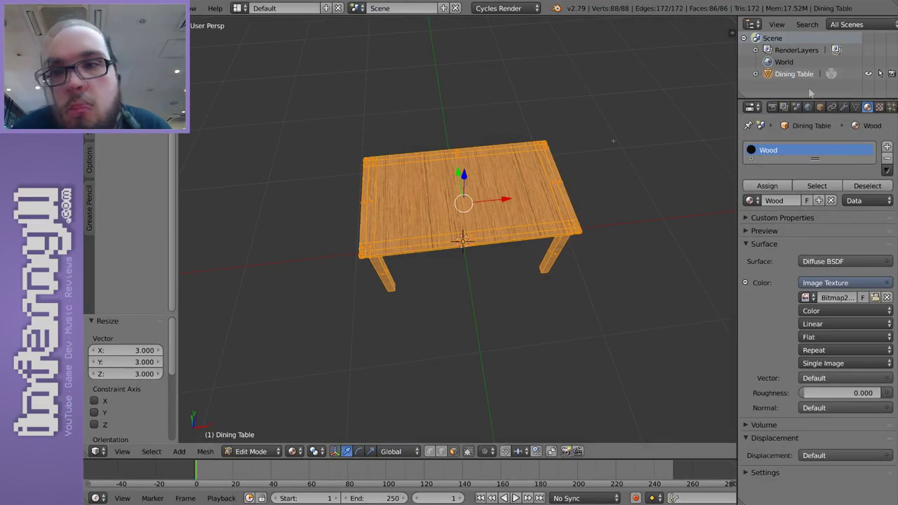
middle_drag(613, 140, 419, 270)
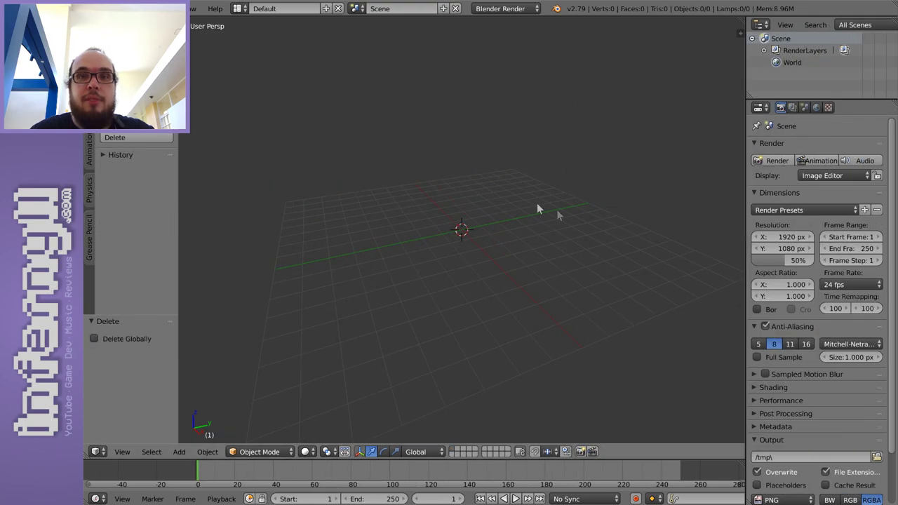
Add a plane and shrink it by setting an edge's X position to -0.23
key(ctrl+a)
key(shift+a)
mouse_move(477, 166)
click(544, 166)
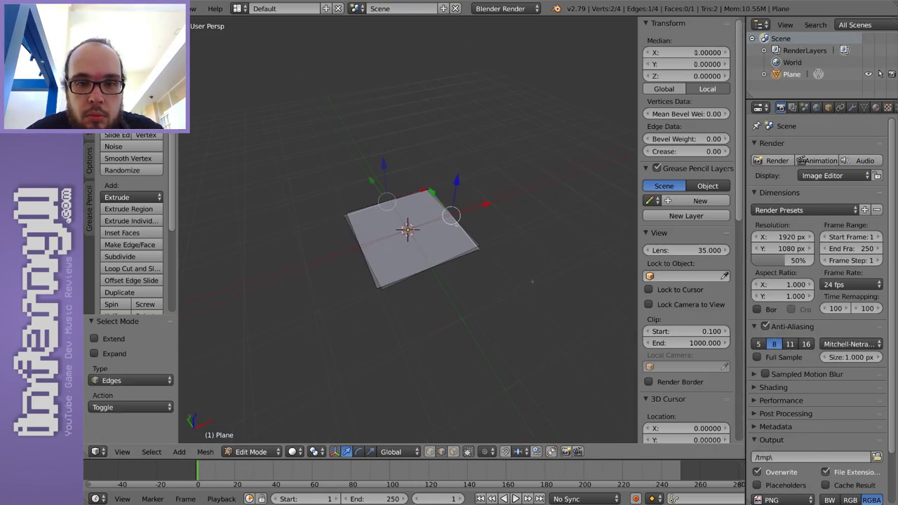
mouse_move(691, 53)
mouse_down()
mouse_move(723, 53)
mouse_move(686, 52)
mouse_up()
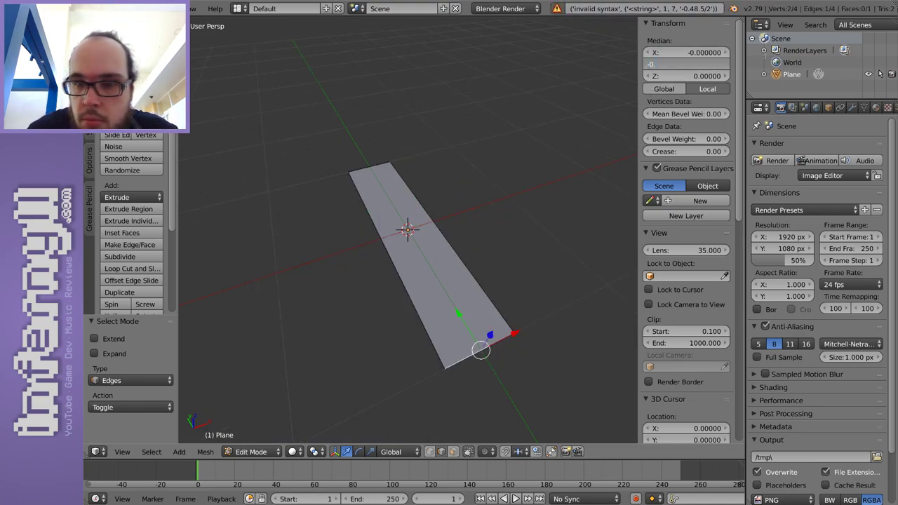
key(Return)
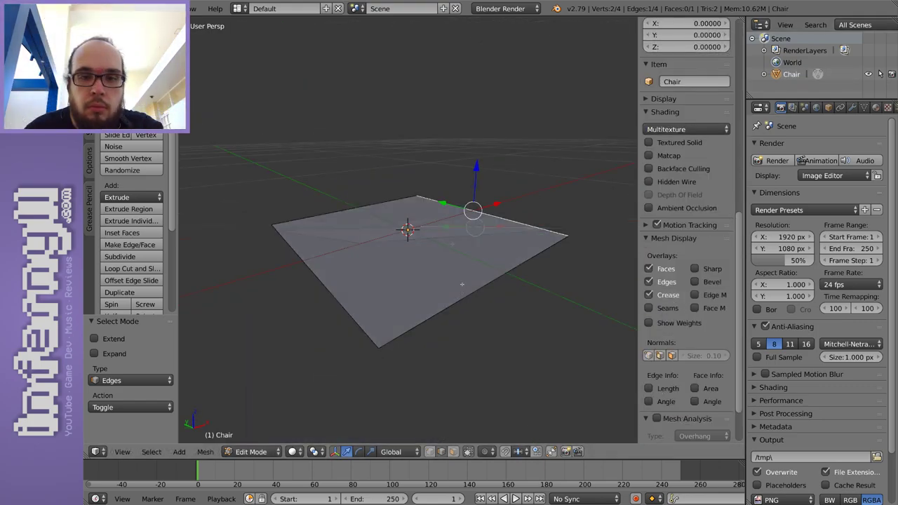
Extrude the plane into a thick seat slab and cut edge loops across it
key(e)
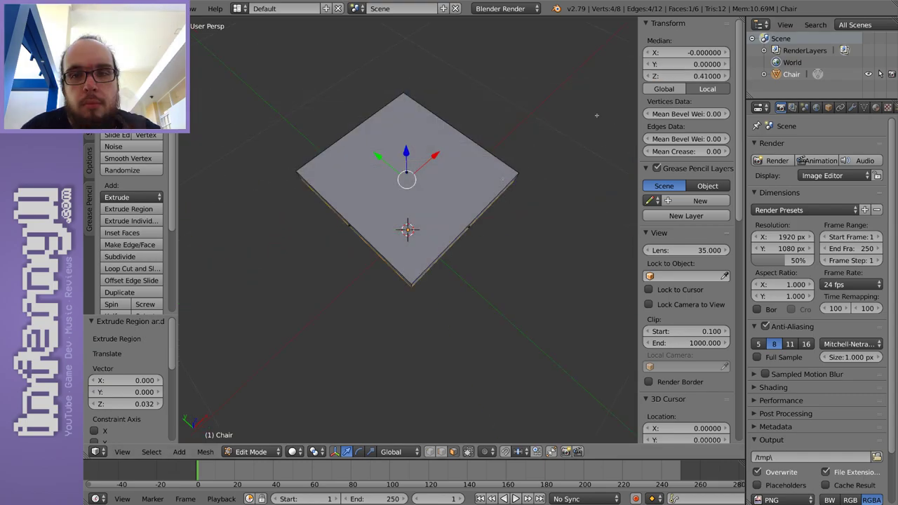
key(ctrl+r)
scroll(366, 207, up, 1)
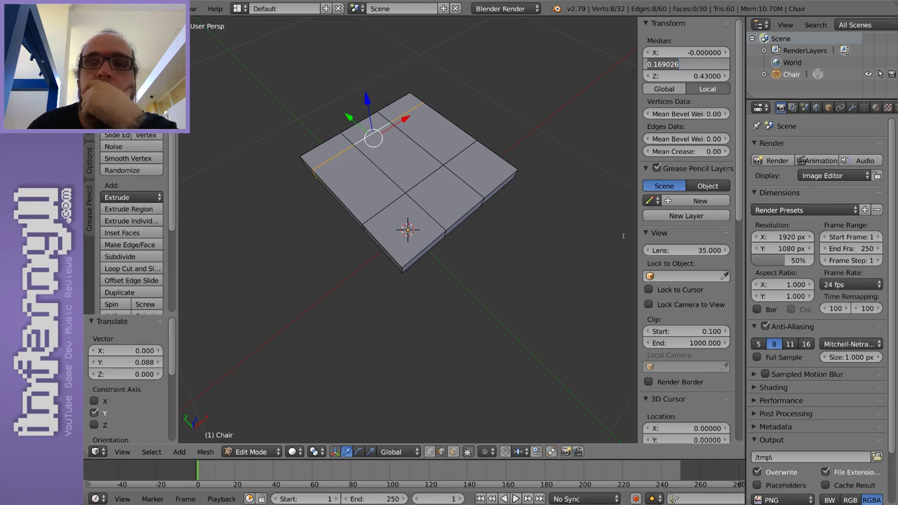
key(Return)
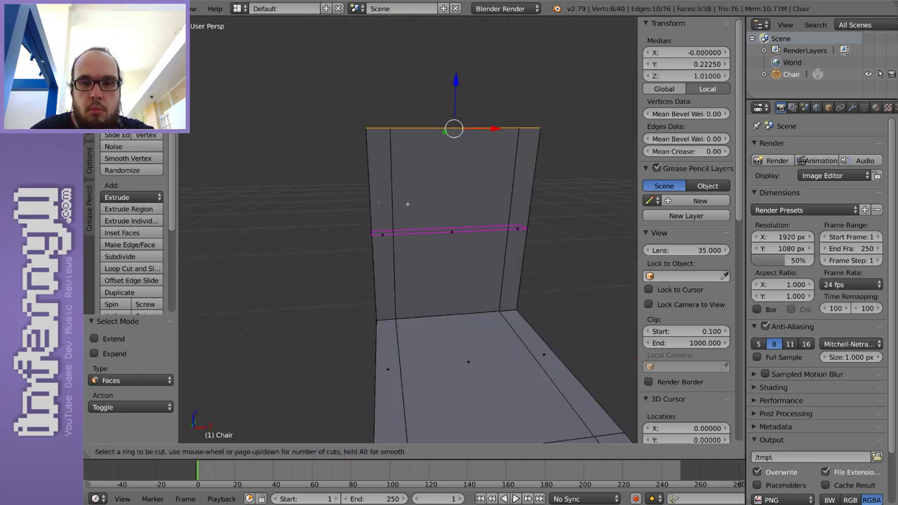
click(407, 203)
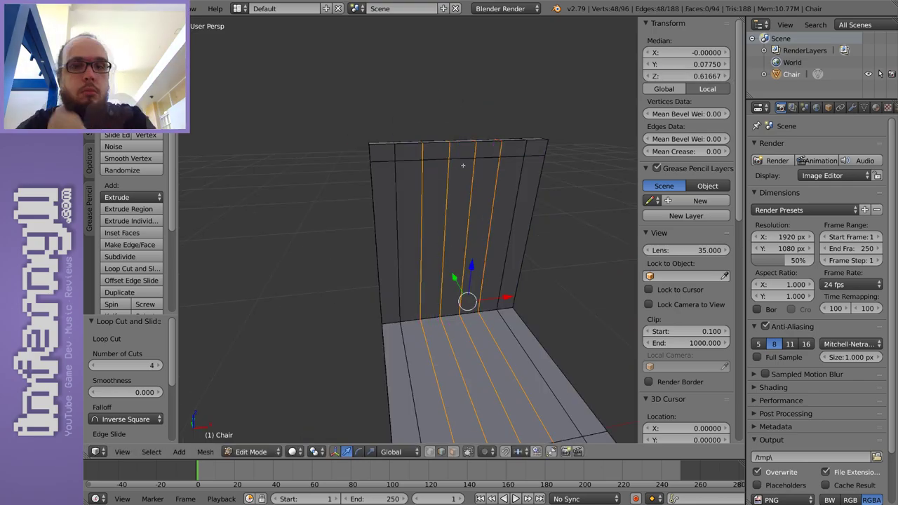
Delete backrest faces to open gaps between slats and fill an opening with a new face
key(x)
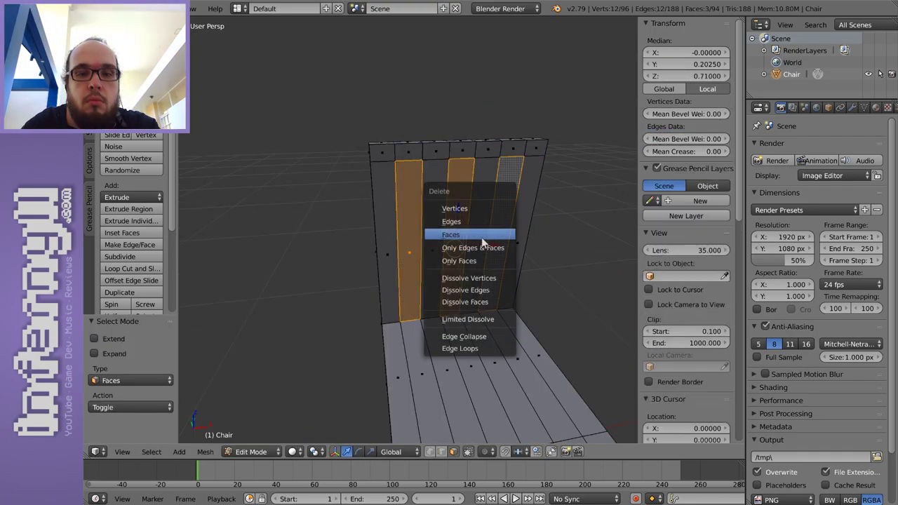
click(412, 204)
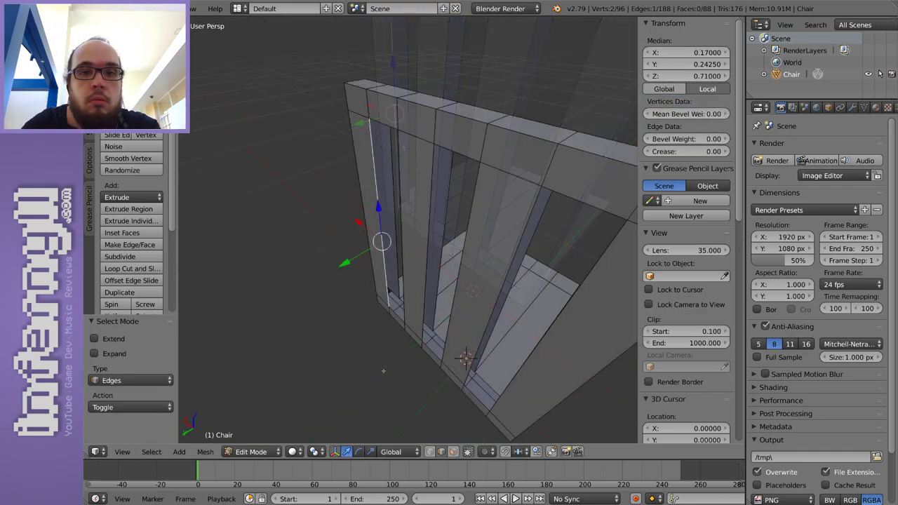
ctrl+right_click(353, 223)
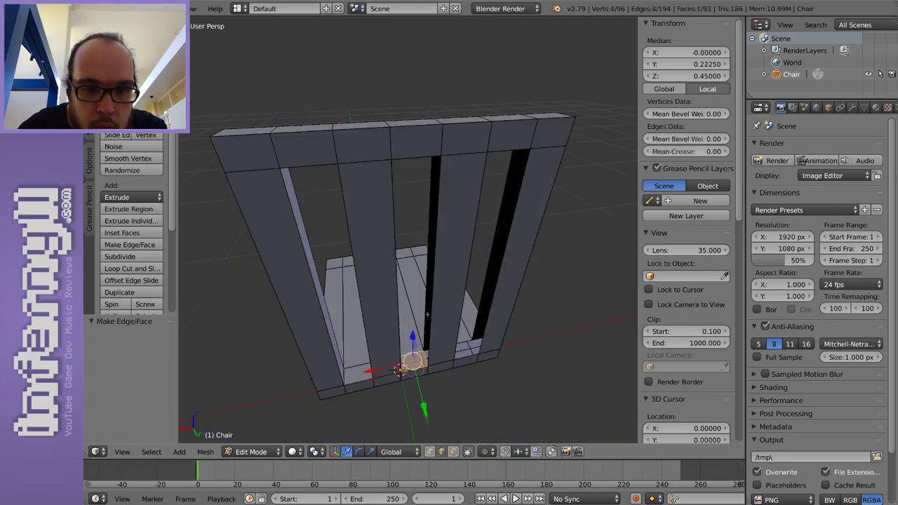
key(f)
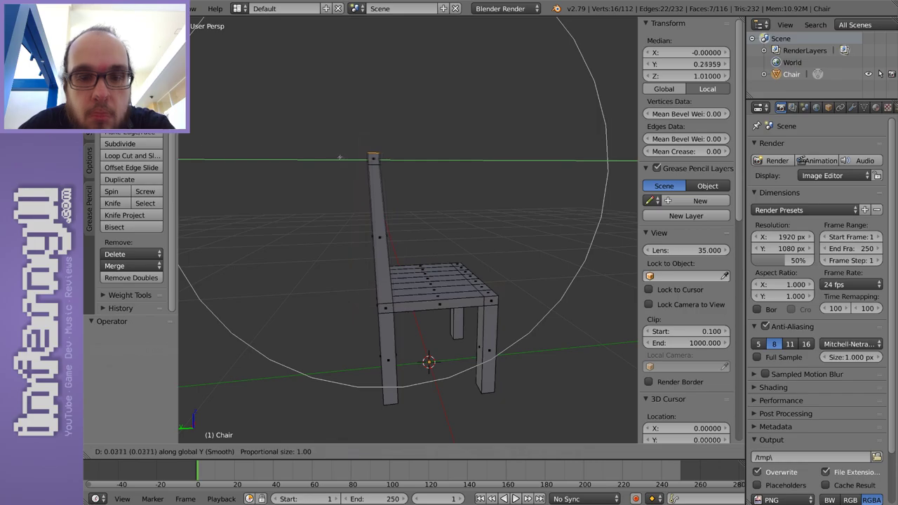
scroll(371, 154, up, 3)
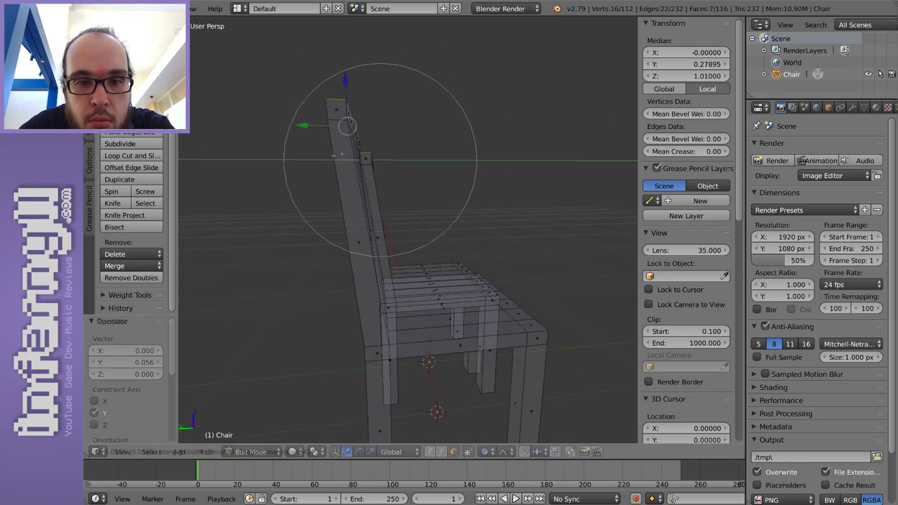
Confirm the backrest shift, then select a vertex of the right-compartment shelf in vertex mode
click(341, 124)
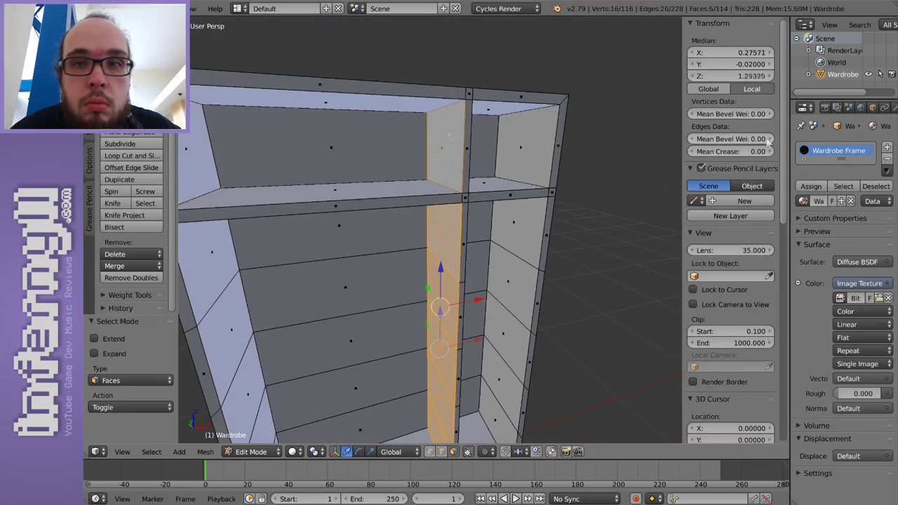
click(754, 53)
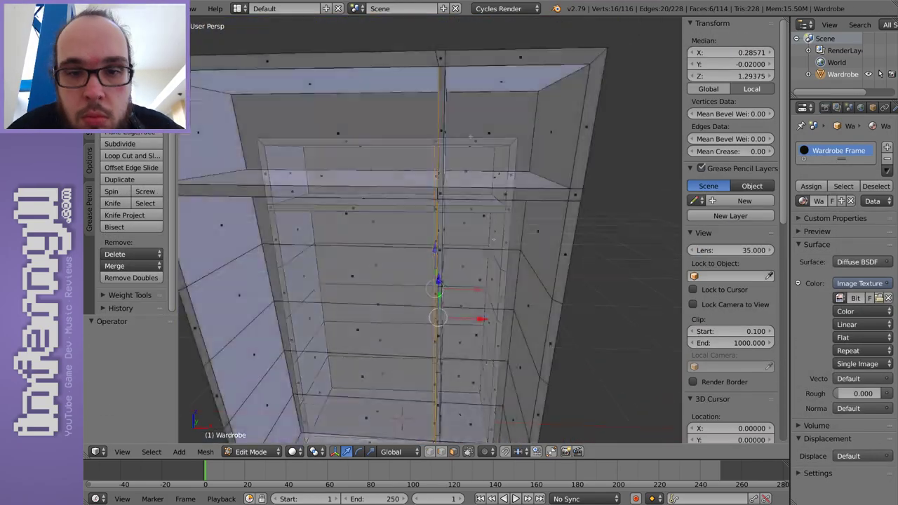
middle_drag(421, 211, 433, 70)
key(ctrl+Tab)
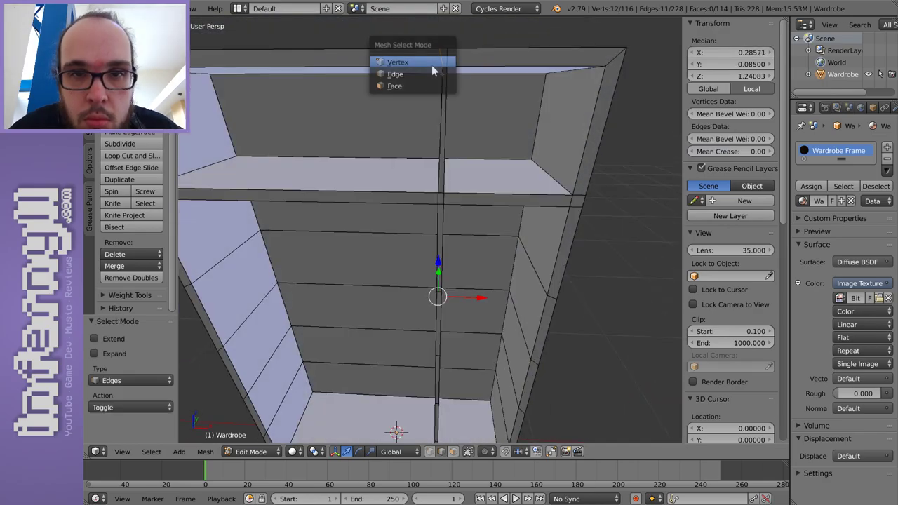
click(433, 65)
scroll(433, 211, up, 4)
right_click(466, 100)
Raise the shelf along Z to a height of about 0.47
middle_drag(466, 210, 465, 316)
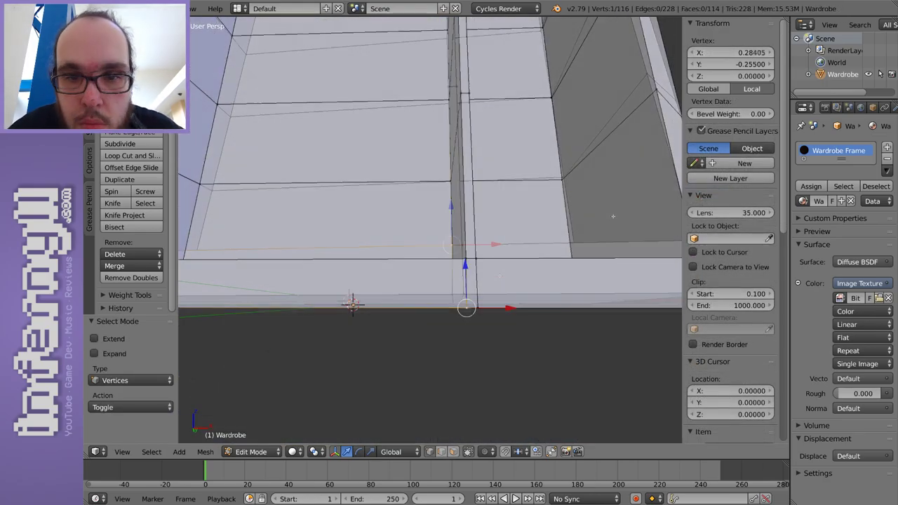
scroll(500, 277, down, 5)
middle_drag(500, 277, 429, 301)
drag(429, 302, 429, 279)
middle_drag(430, 279, 437, 296)
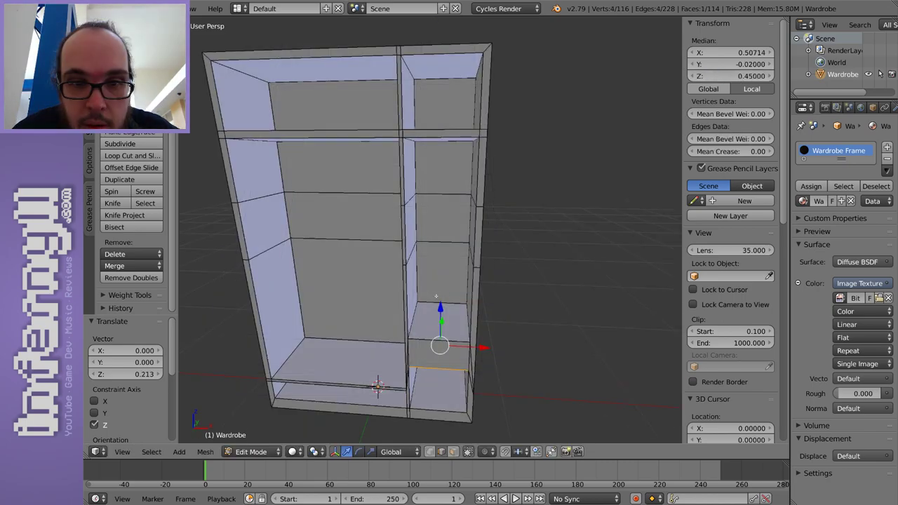
drag(436, 296, 437, 291)
middle_drag(436, 290, 492, 256)
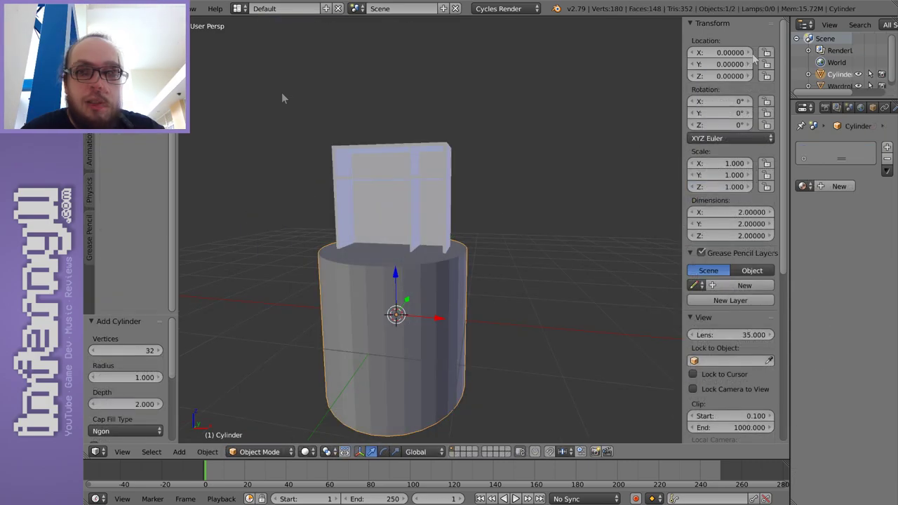
Shrink the cylinder, select all its faces in edit mode and start turning it horizontal
key(s)
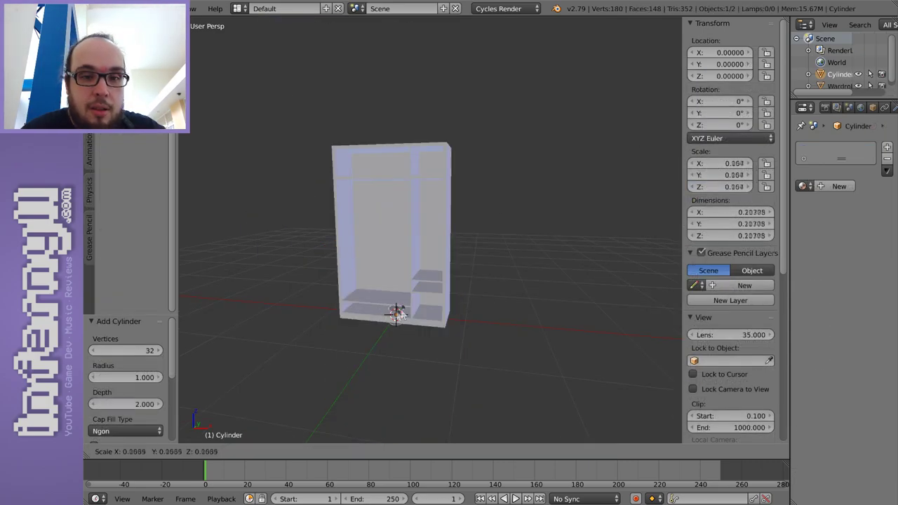
click(400, 314)
key(KP_Decimal)
key(Tab)
key(3)
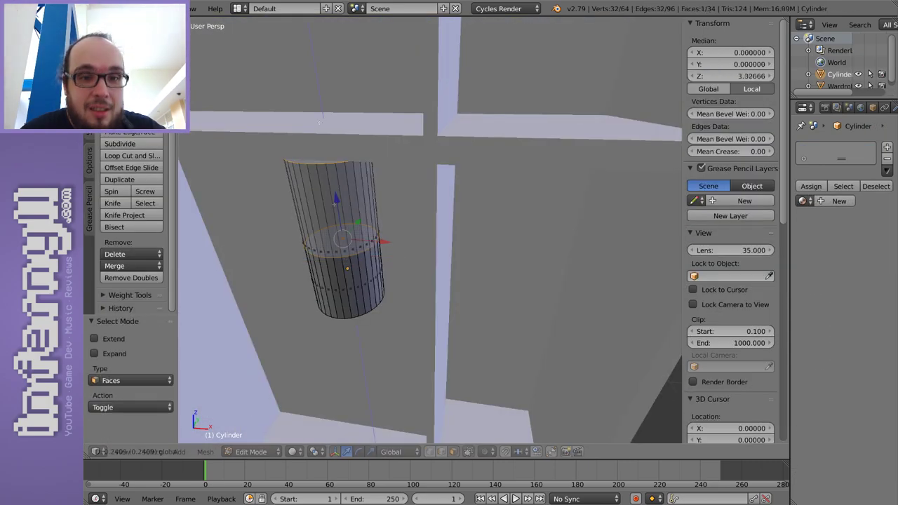
key(a)
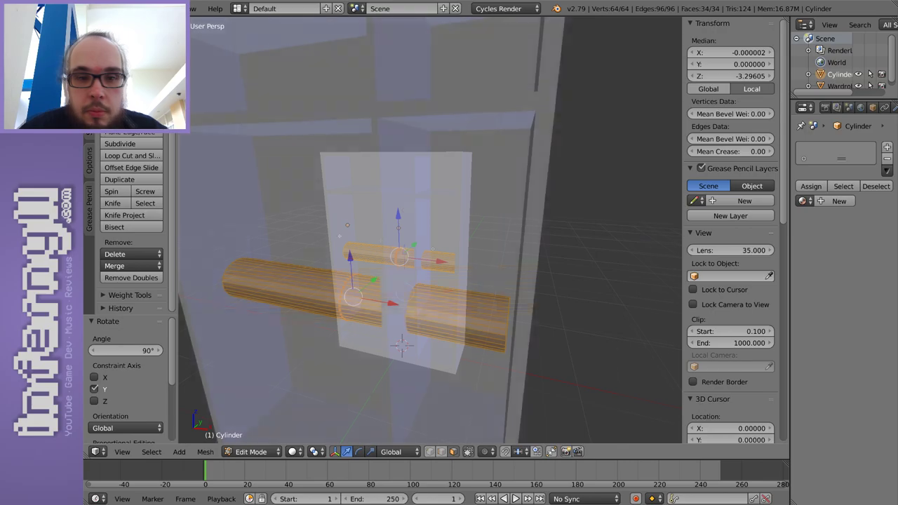
key(s)
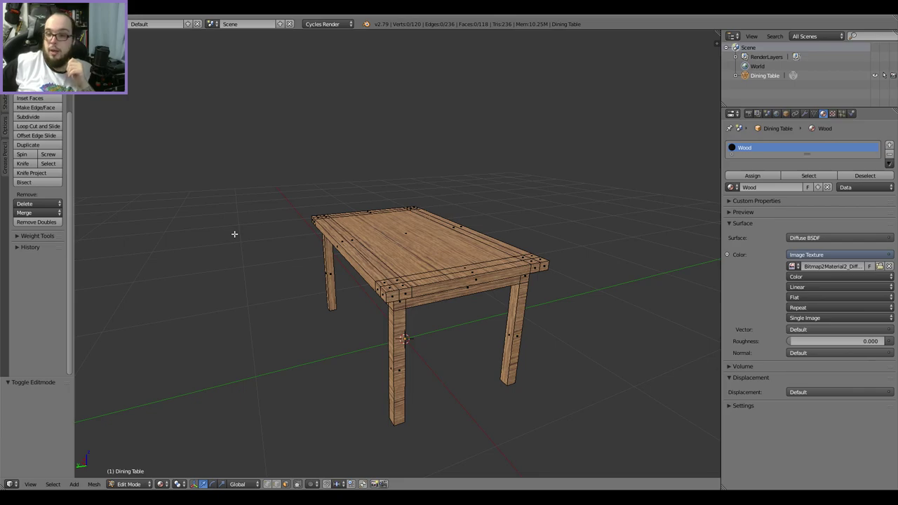
Return the dining table to object mode, orbit to a low front view, and split the viewport in two
middle_drag(510, 222, 509, 213)
key(Tab)
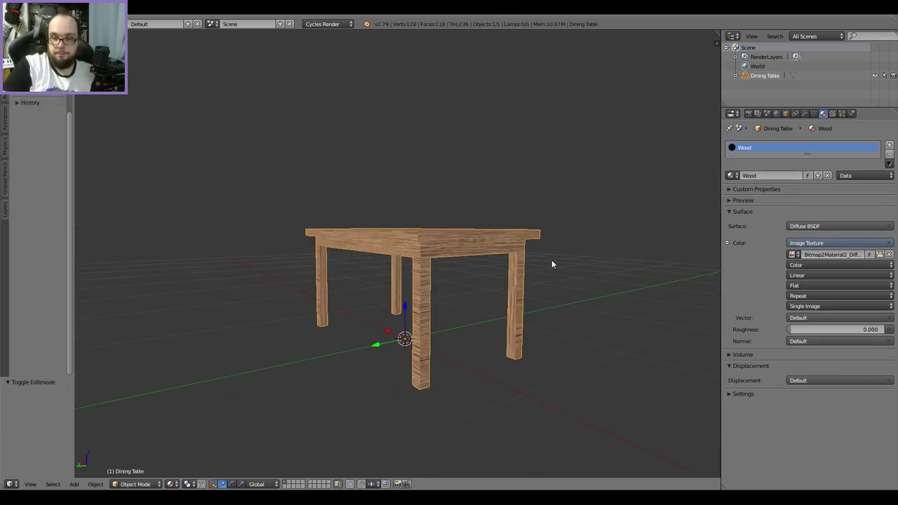
middle_drag(554, 263, 528, 280)
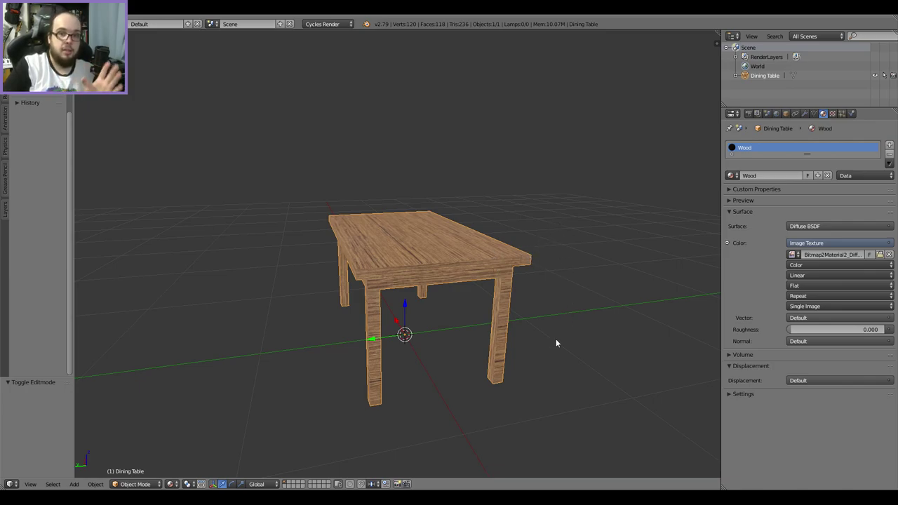
middle_drag(556, 343, 615, 319)
middle_drag(289, 306, 454, 324)
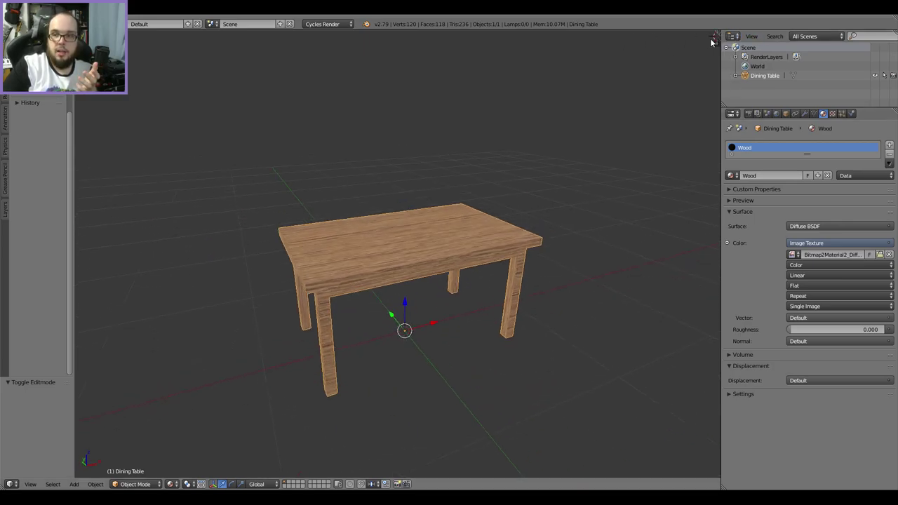
scroll(696, 50, up, 4)
drag(716, 35, 396, 46)
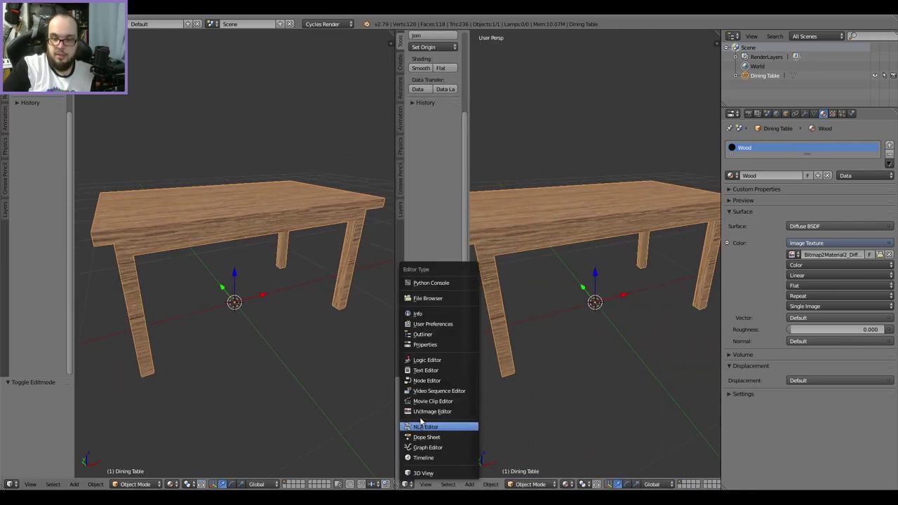
Make the right view a UV/image editor and select the whole table mesh in edit mode
click(428, 412)
key(KP_5)
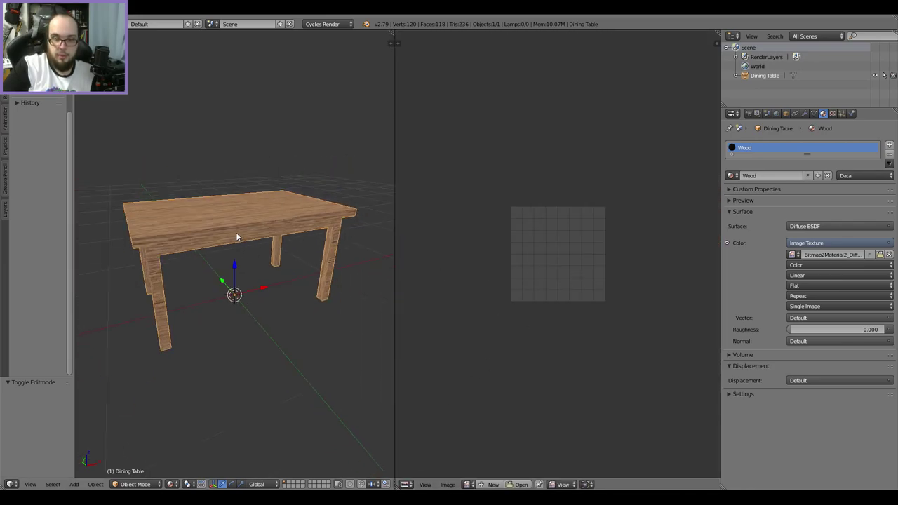
key(Tab)
key(a)
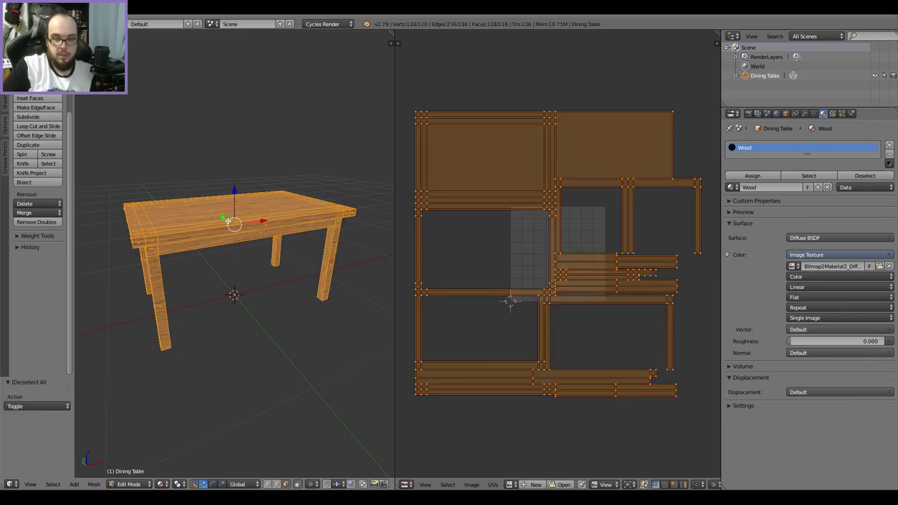
key(s)
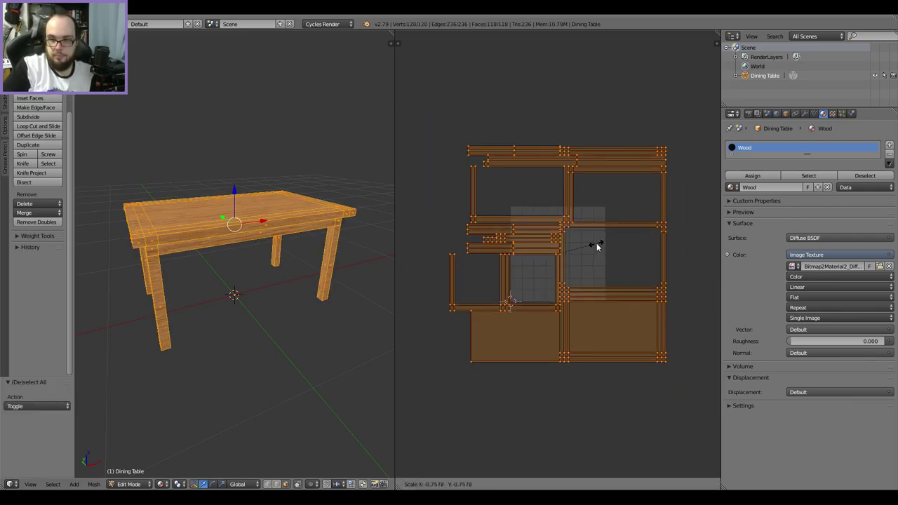
key(Escape)
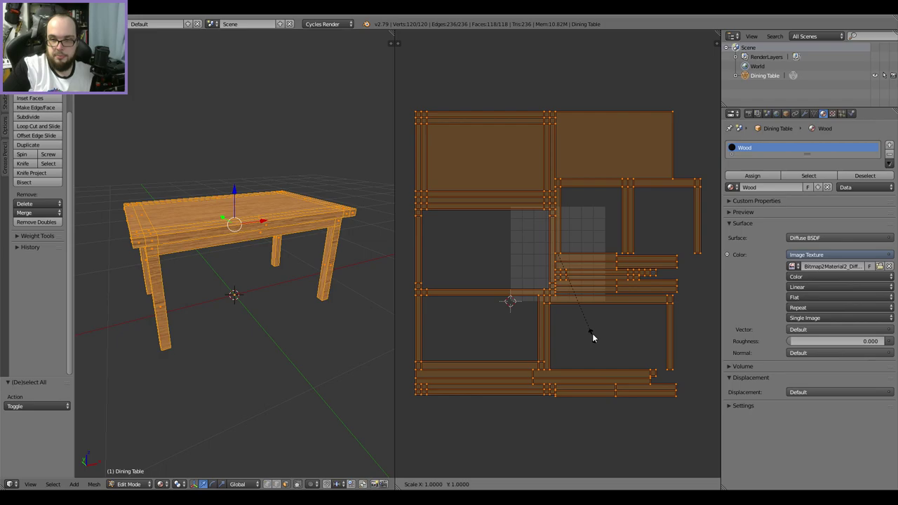
Scale the UVs by 3, merge back into one 3D view and show the texture
key(s)
key(3)
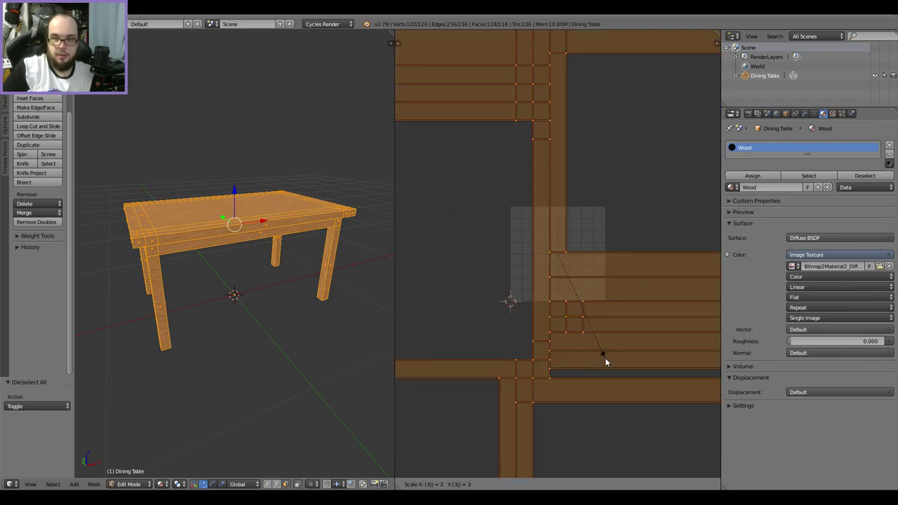
key(Return)
mouse_move(390, 31)
mouse_down()
mouse_move(491, 141)
mouse_move(423, 241)
mouse_up()
middle_drag(423, 241, 457, 259)
key(alt+z)
Return to object mode and save the Dining Table file over the existing one
key(Tab)
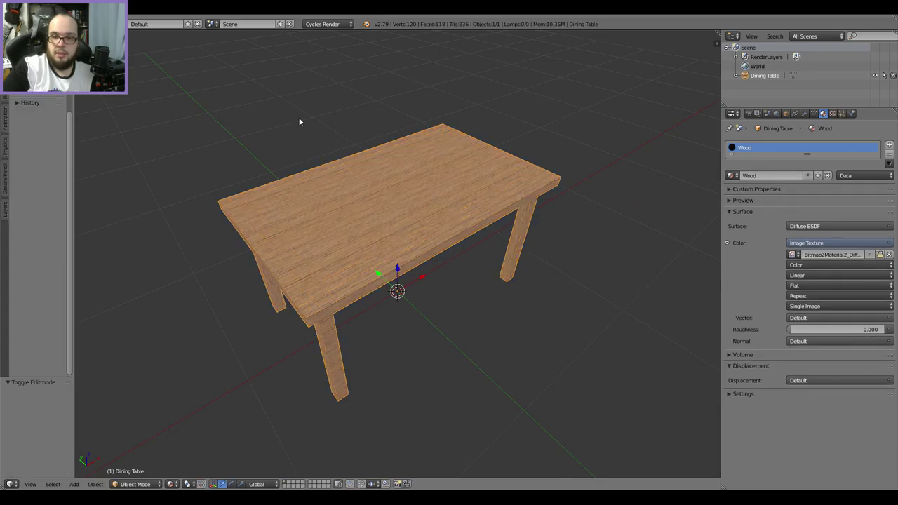
middle_drag(299, 117, 512, 274)
key(ctrl+s)
click(418, 276)
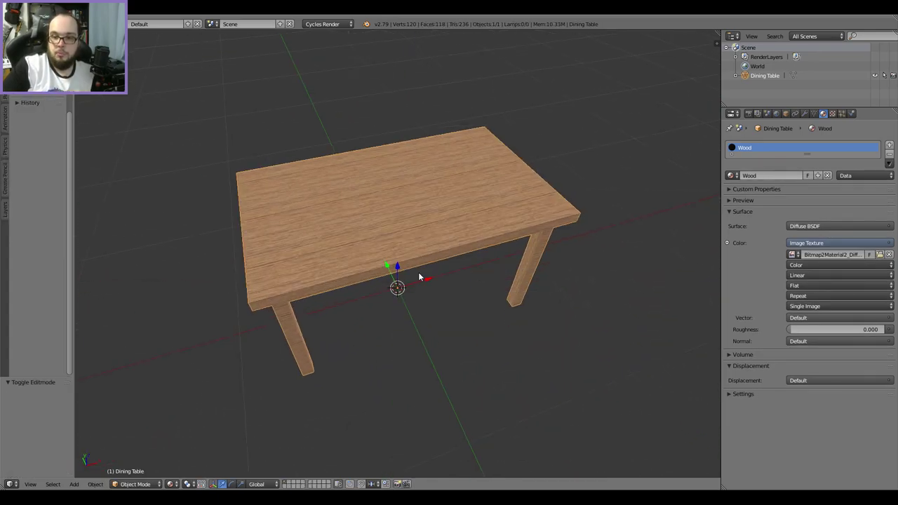
mouse_move(418, 274)
middle_down()
mouse_move(339, 251)
mouse_move(531, 233)
mouse_move(449, 259)
mouse_move(423, 245)
mouse_move(401, 200)
mouse_move(507, 217)
mouse_move(591, 215)
mouse_move(579, 268)
mouse_move(414, 278)
mouse_move(428, 266)
middle_up()
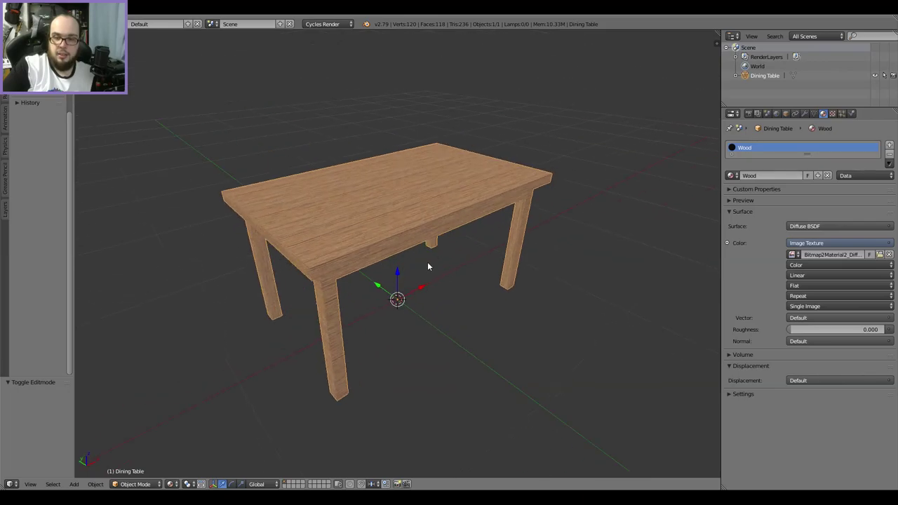
Open Chair.blend from recent files and orbit around the chair in object mode
click(28, 24)
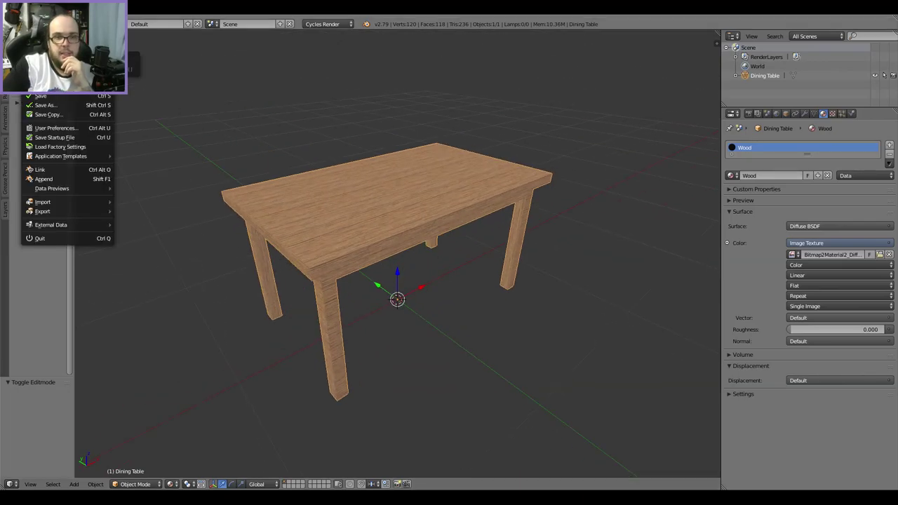
mouse_move(84, 63)
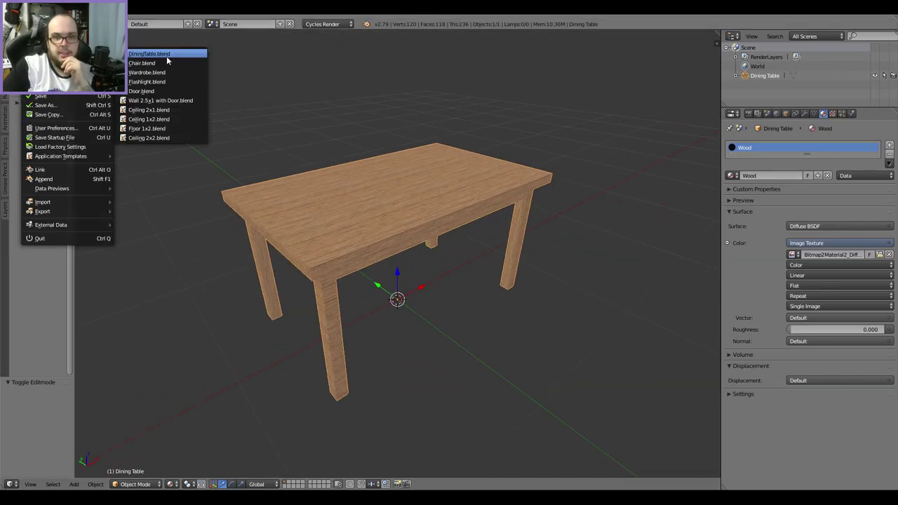
click(147, 63)
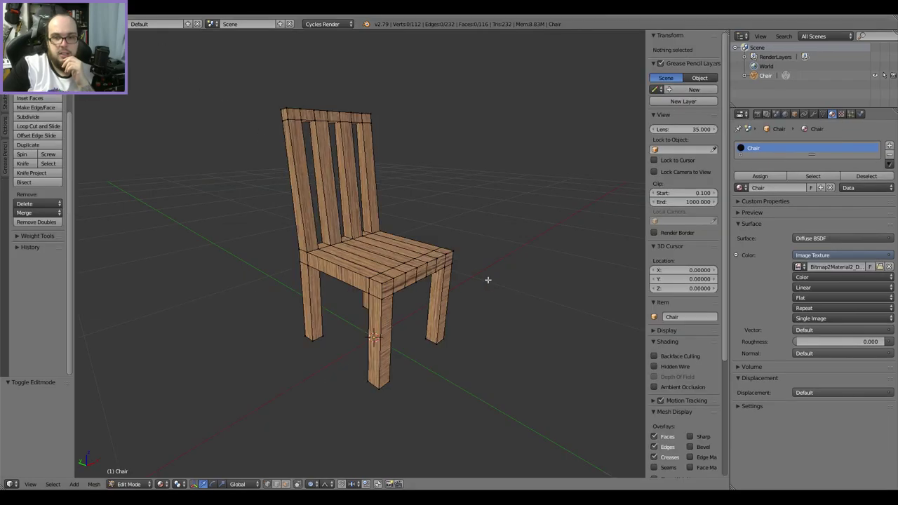
key(Tab)
middle_drag(492, 247, 295, 257)
click(28, 8)
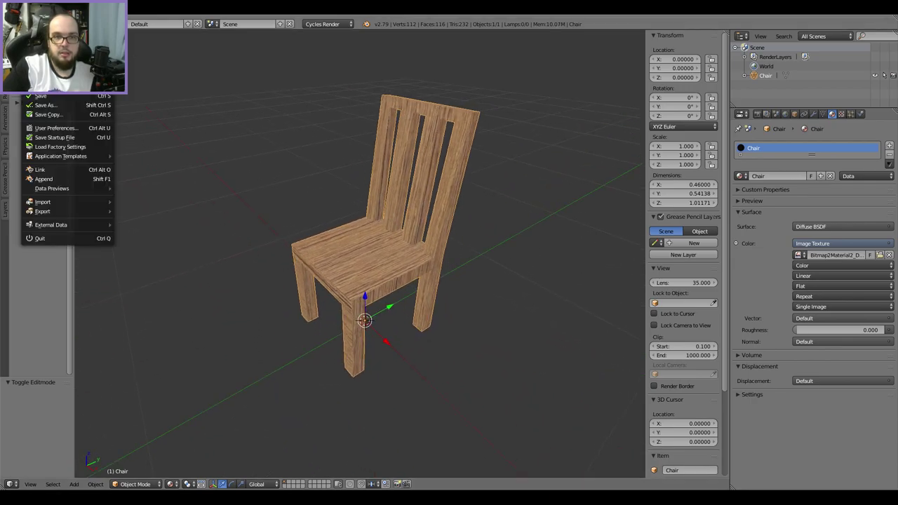
click(28, 9)
Open Wardrobe.blend from recent files and show it in Material viewport shading
mouse_move(50, 63)
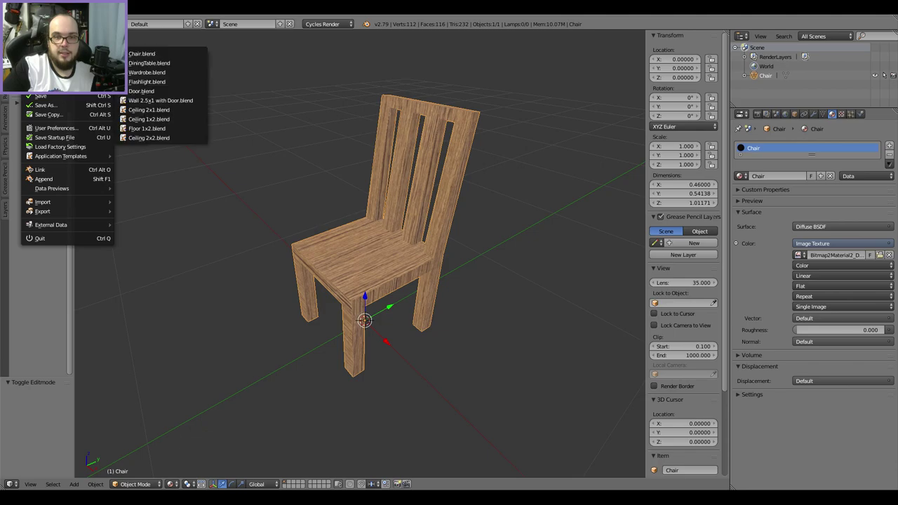
click(165, 75)
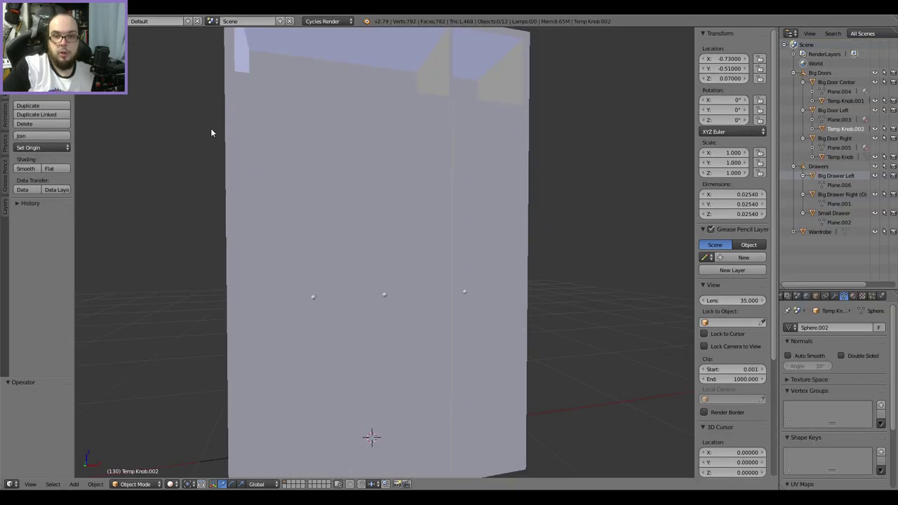
click(149, 484)
click(171, 484)
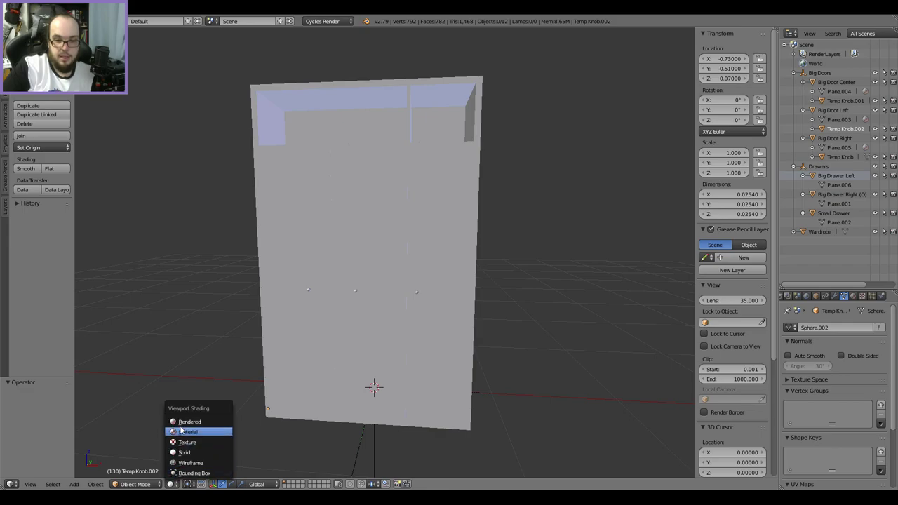
click(184, 433)
mouse_move(496, 208)
middle_down()
mouse_move(538, 236)
mouse_move(607, 233)
mouse_move(591, 274)
mouse_move(604, 224)
middle_up()
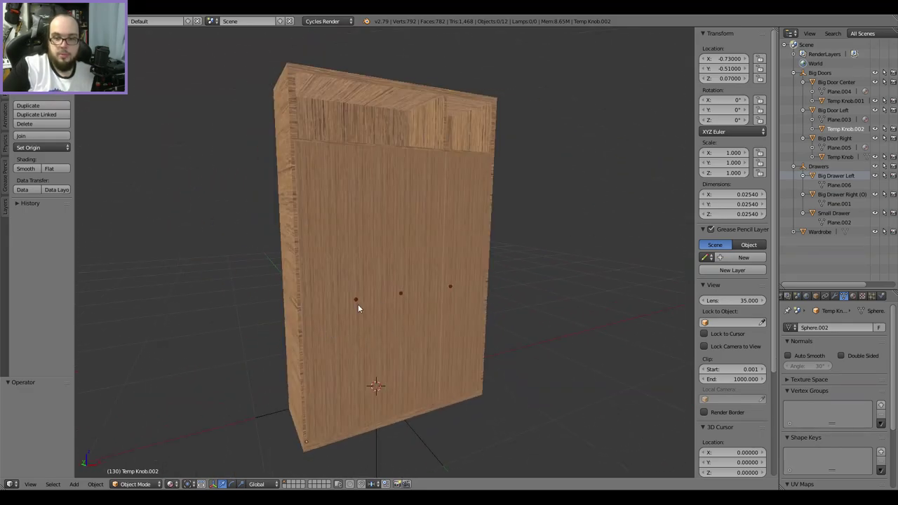
Test-rotate the Big Door Right and Big Door Center doors around Z, cancelling to keep them closed
middle_drag(478, 275, 460, 267)
right_click(459, 267)
key(r)
key(z)
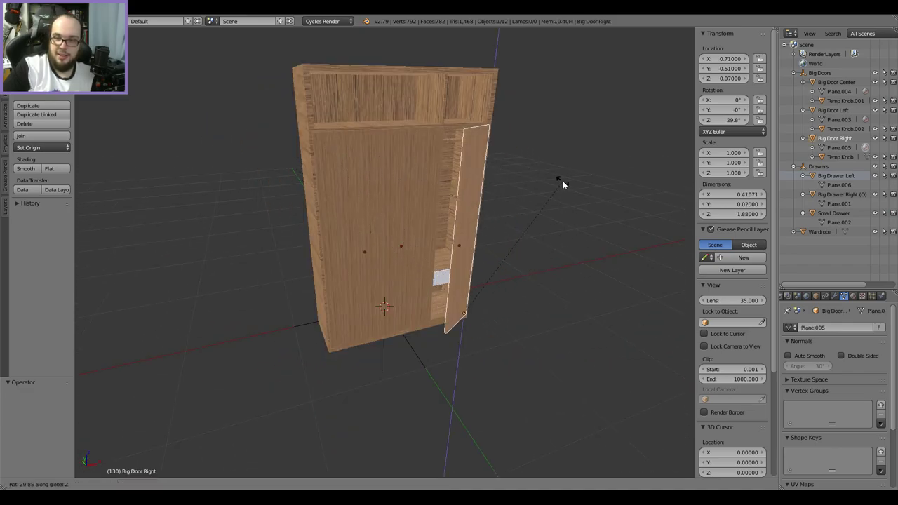
key(Escape)
right_click(411, 219)
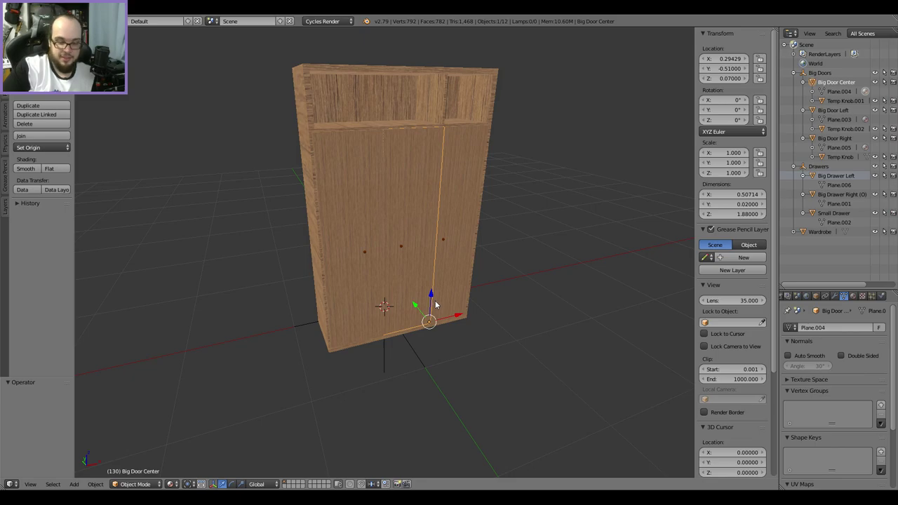
key(r)
key(z)
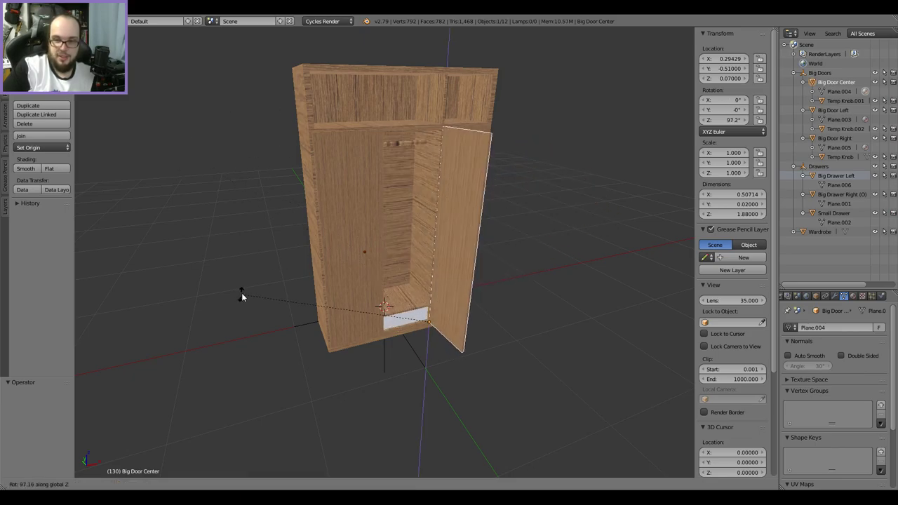
key(Escape)
Inspect the wardrobe in wireframe, then return to solid display with nothing selected
key(Tab)
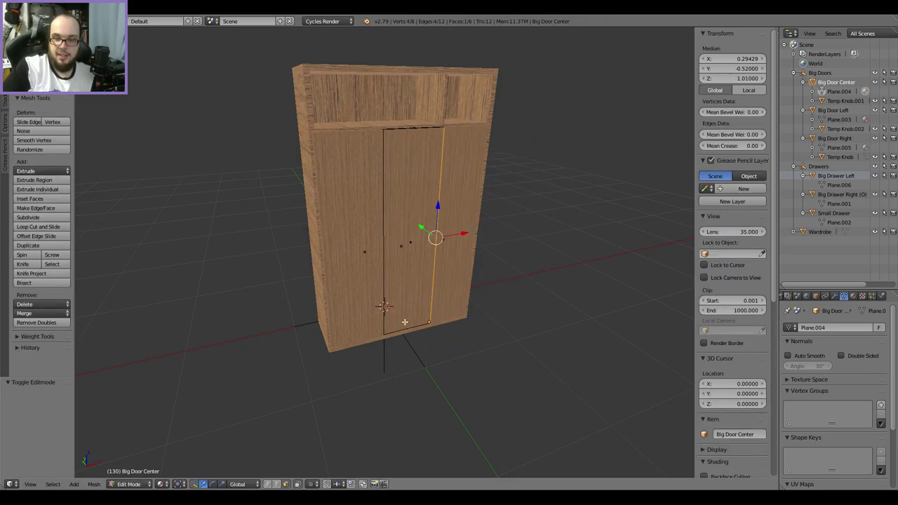
key(z)
middle_drag(406, 323, 542, 277)
key(Tab)
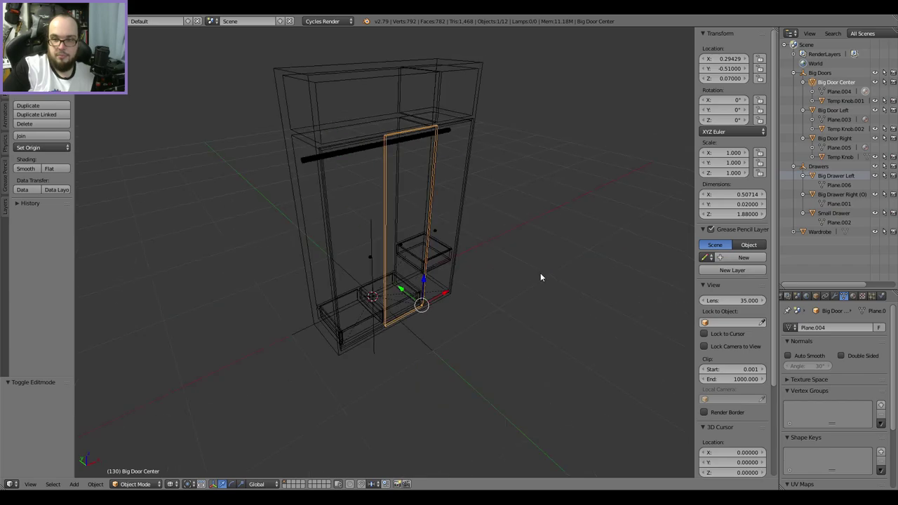
key(a)
middle_drag(559, 308, 460, 294)
key(a)
key(z)
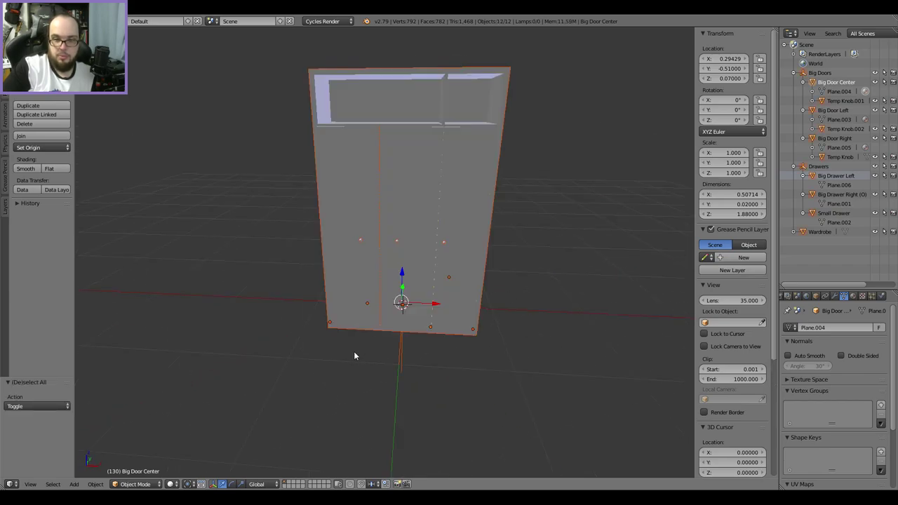
key(Tab)
key(Tab)
middle_drag(549, 311, 353, 309)
key(a)
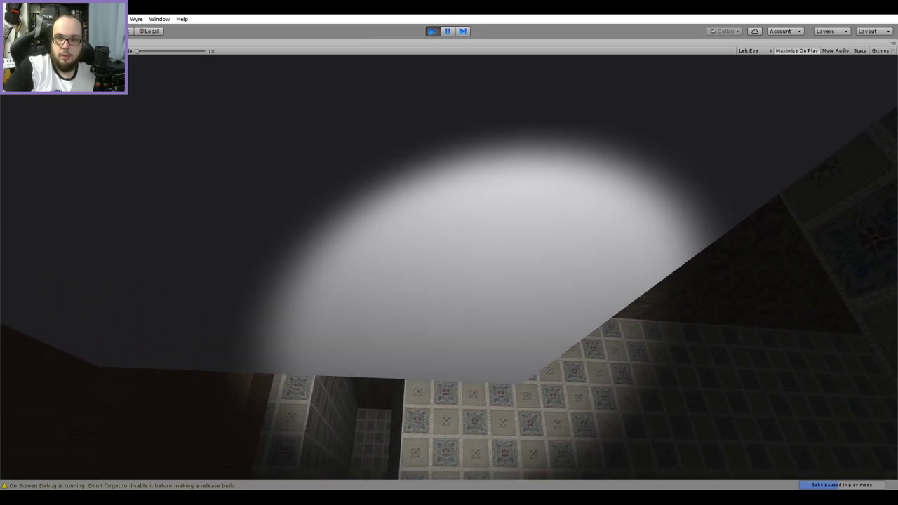
Save the current Unity scene with Ctrl+S
key(ctrl+s)
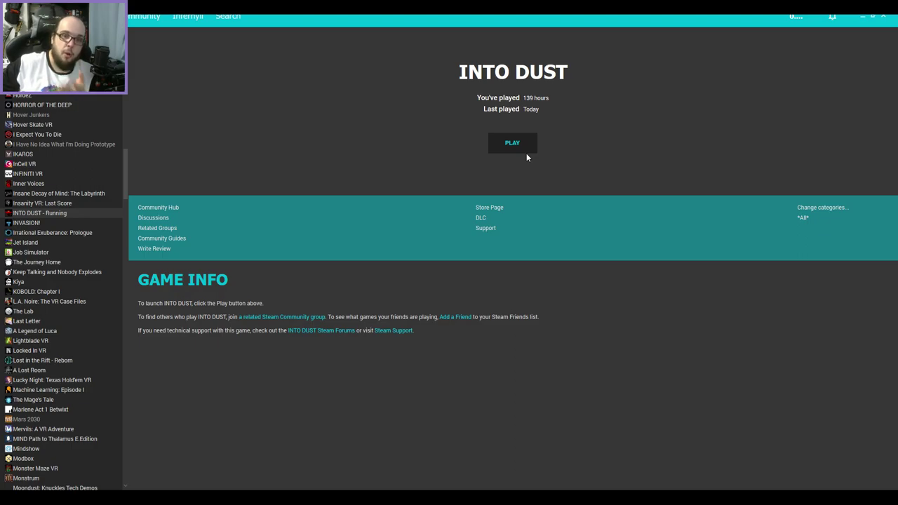
In Build Settings, verify the Player Settings have Virtual Reality Supported with OpenVR, then close the window
key(alt+Tab)
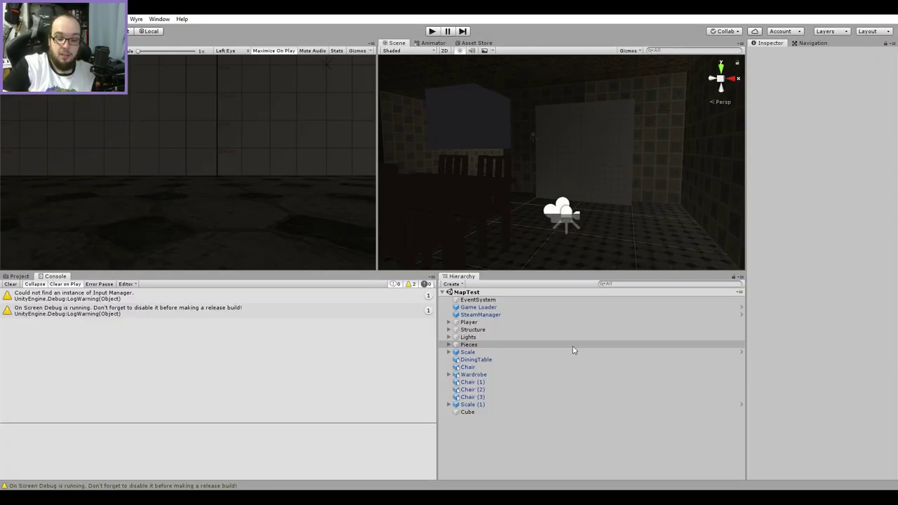
key(ctrl+shift+b)
click(146, 454)
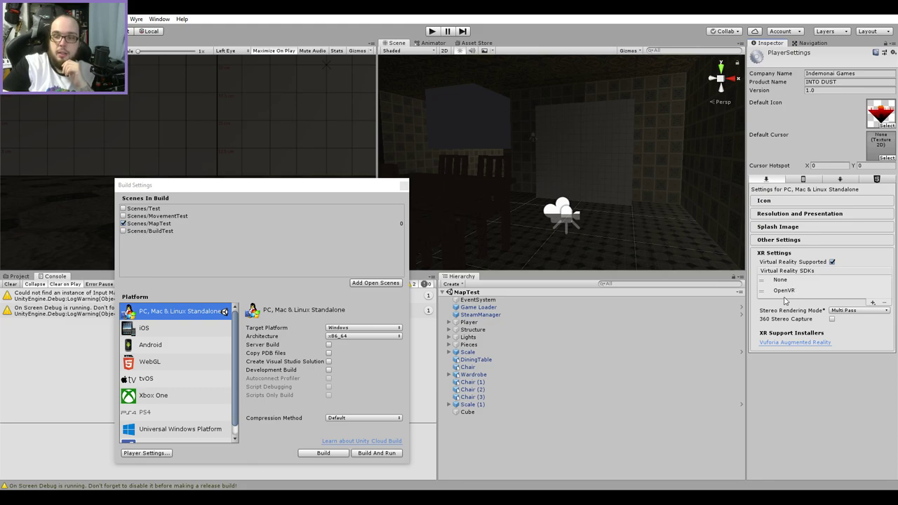
click(403, 187)
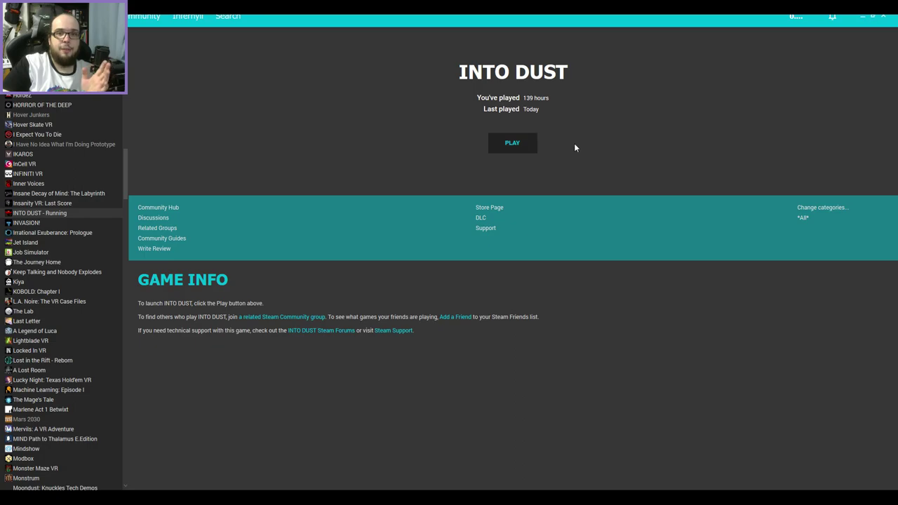
Launch INTO DUST from Steam using the 'Launch INTO DUST VR in Steam VR Mode' option
click(504, 144)
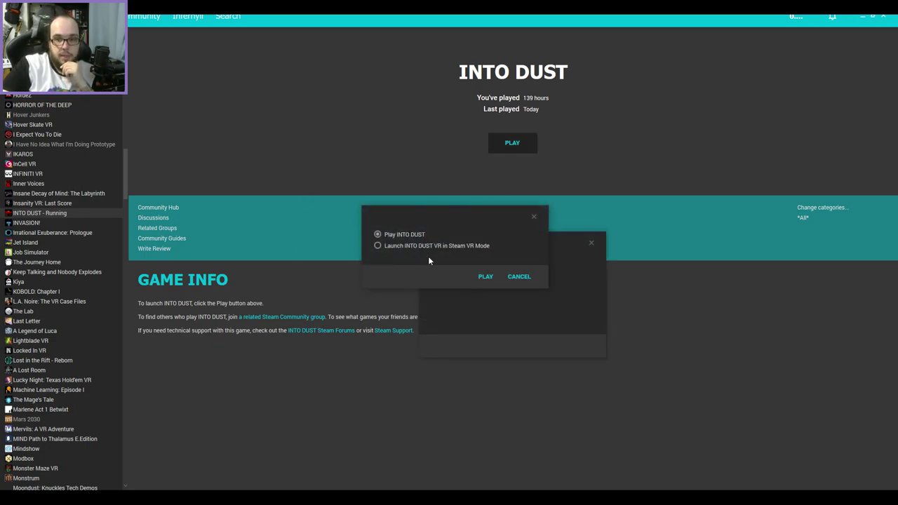
click(486, 277)
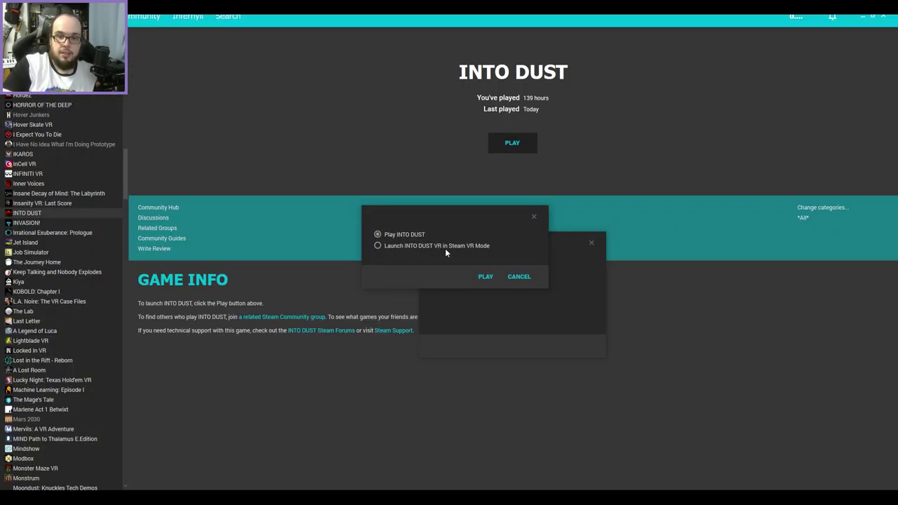
click(489, 276)
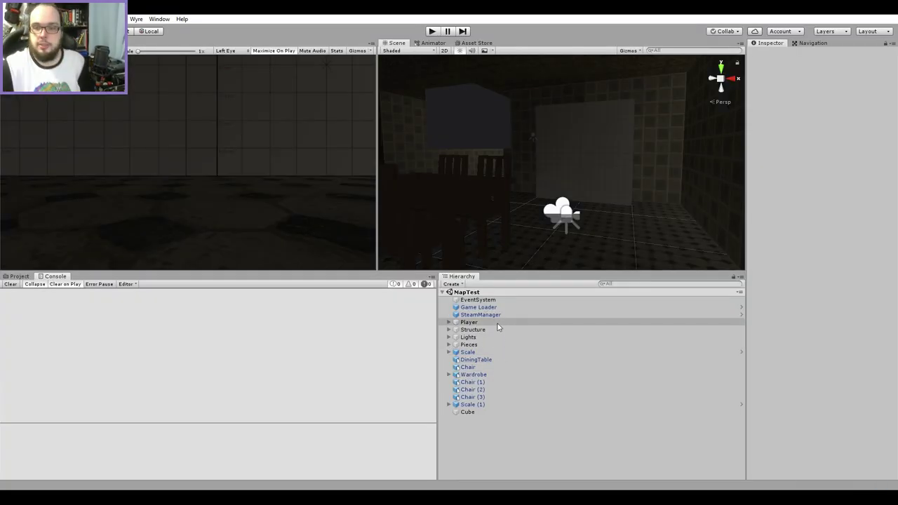
Tick VR Enabled on the Game Loader (Script) component and angle the scene view toward the back wall
click(484, 308)
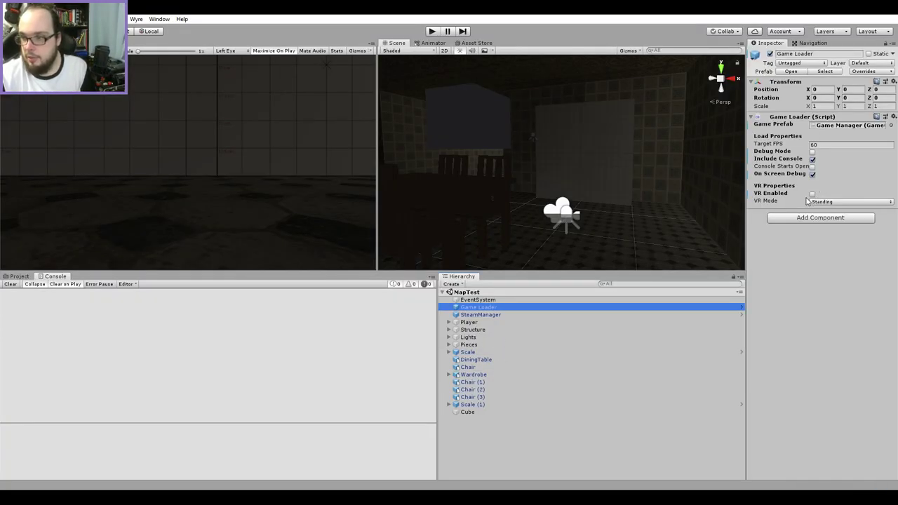
click(812, 194)
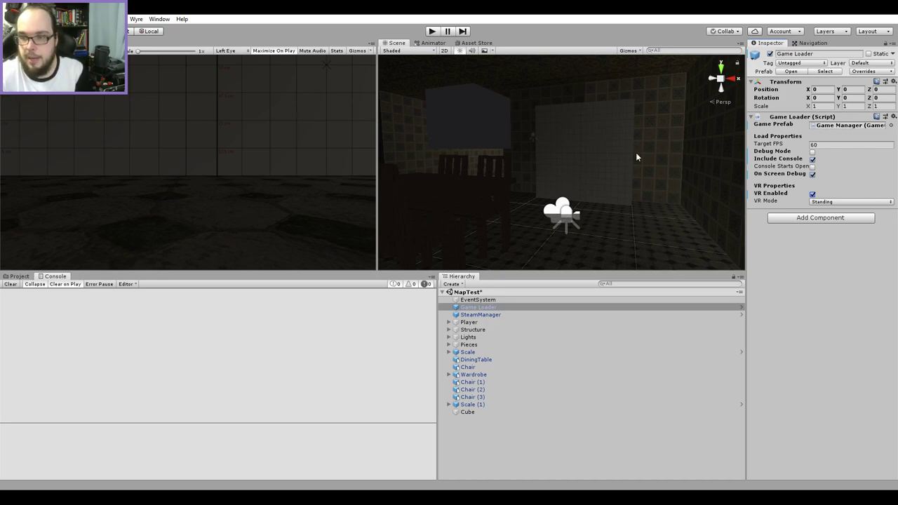
mouse_move(643, 145)
right_down()
mouse_move(645, 131)
mouse_move(651, 148)
mouse_move(640, 154)
right_up()
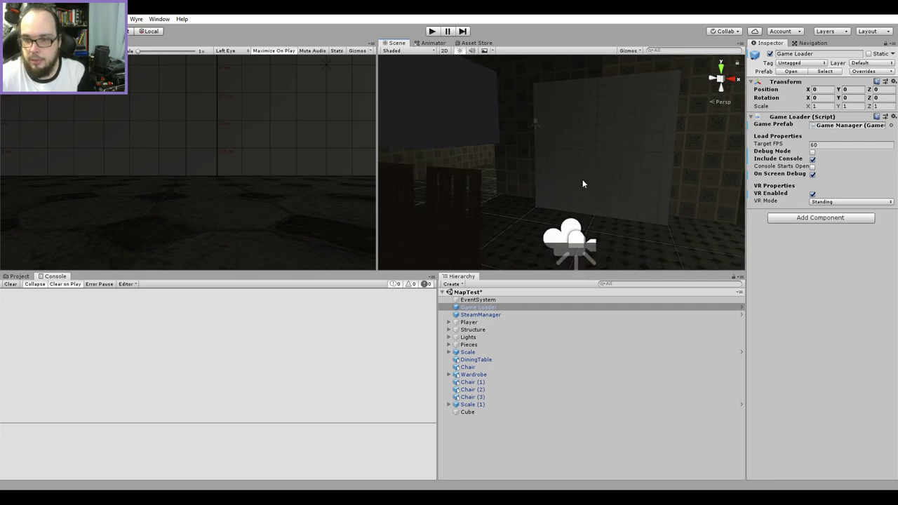
Maximize the Scene view and select the Player capsule
key(shift+space)
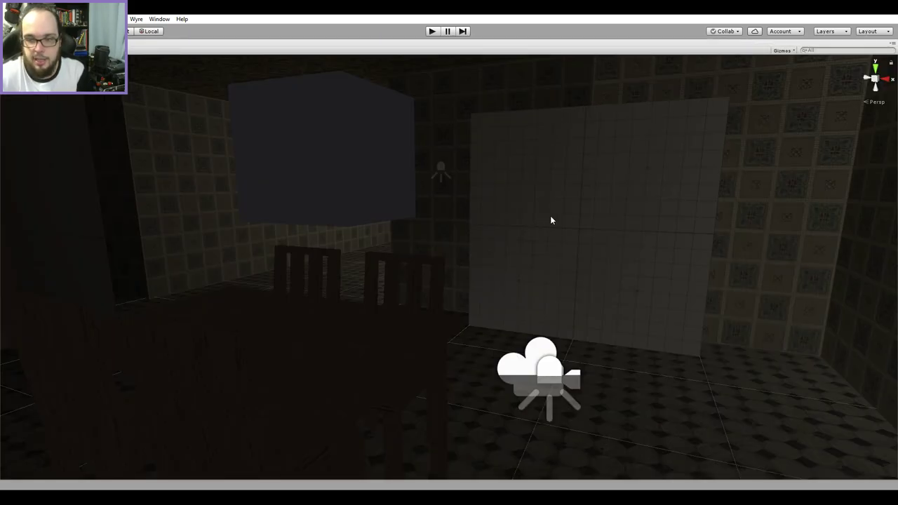
click(508, 214)
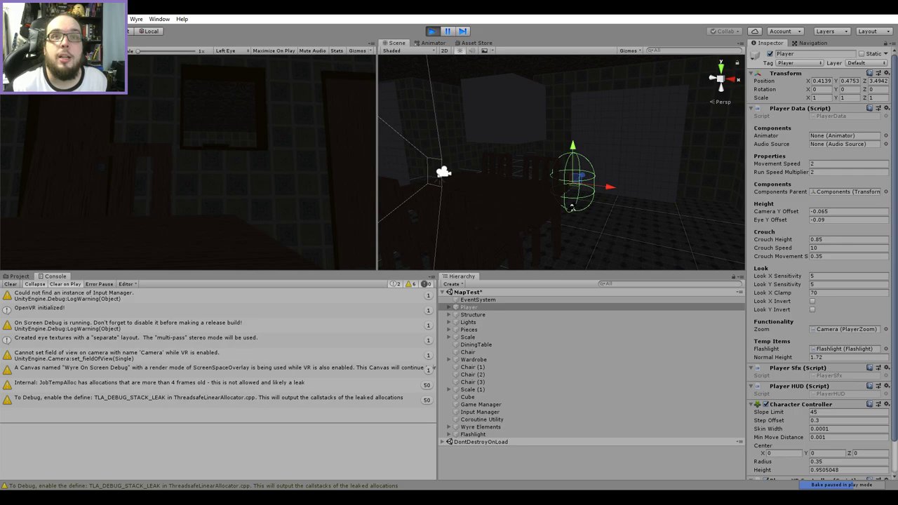
key(ctrl+p)
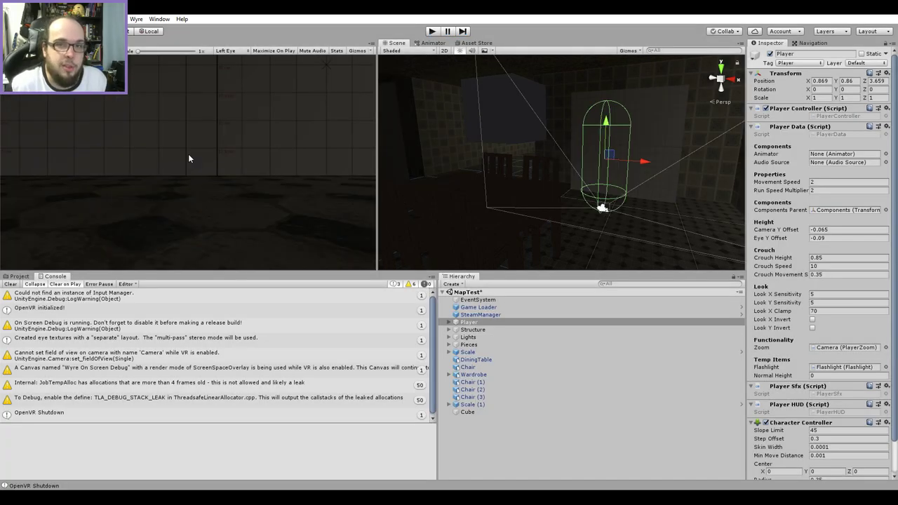